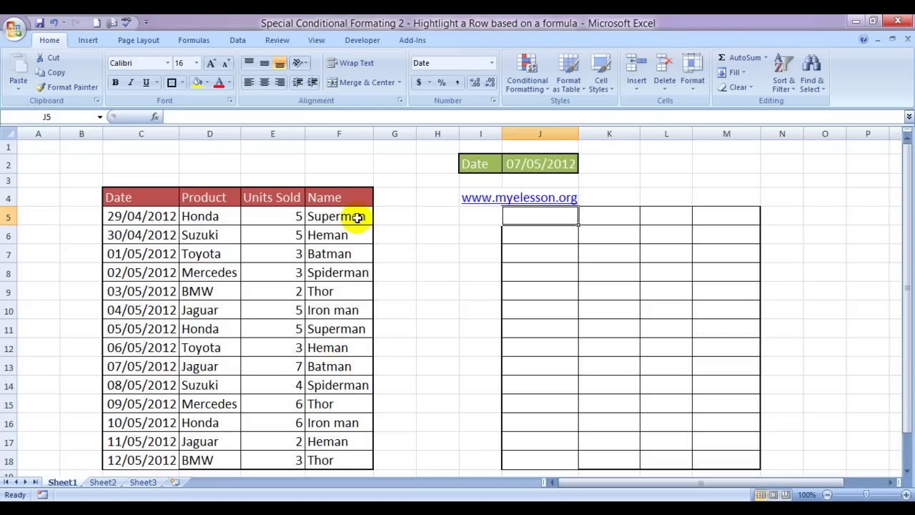
# Step: Switch the J2 drop-down date from 07/05/2012 to 08/05/2012
pyautogui.click(519, 161)
pyautogui.click(584, 166)
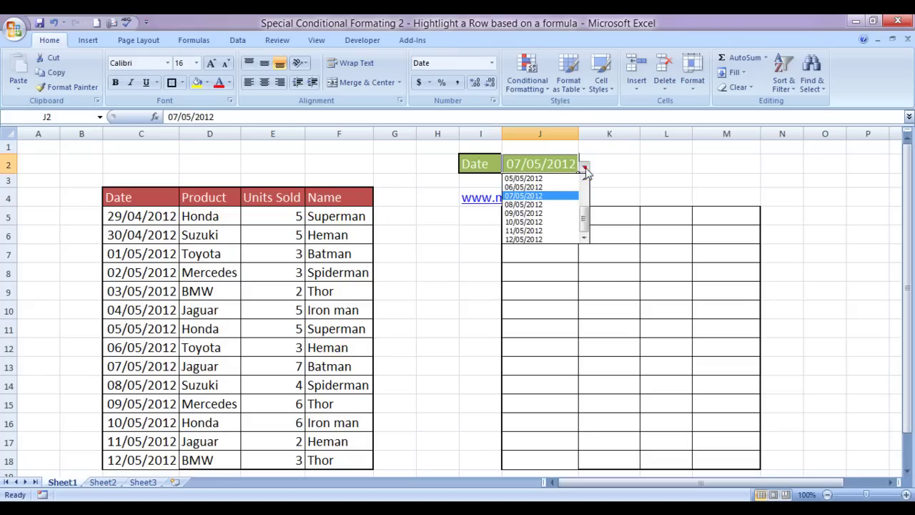
pyautogui.click(540, 202)
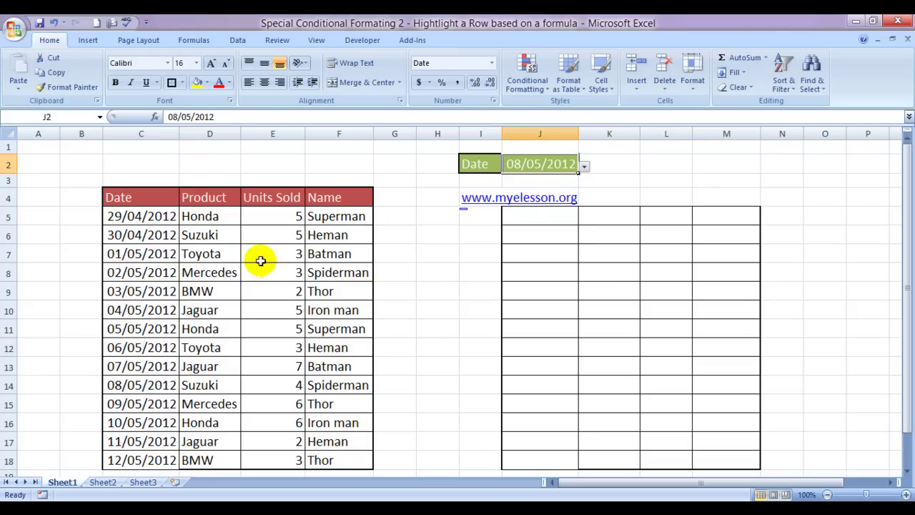
# Step: Point out the matching 08/05/2012 Spiderman row, then move to cell J5
pyautogui.click(127, 385)
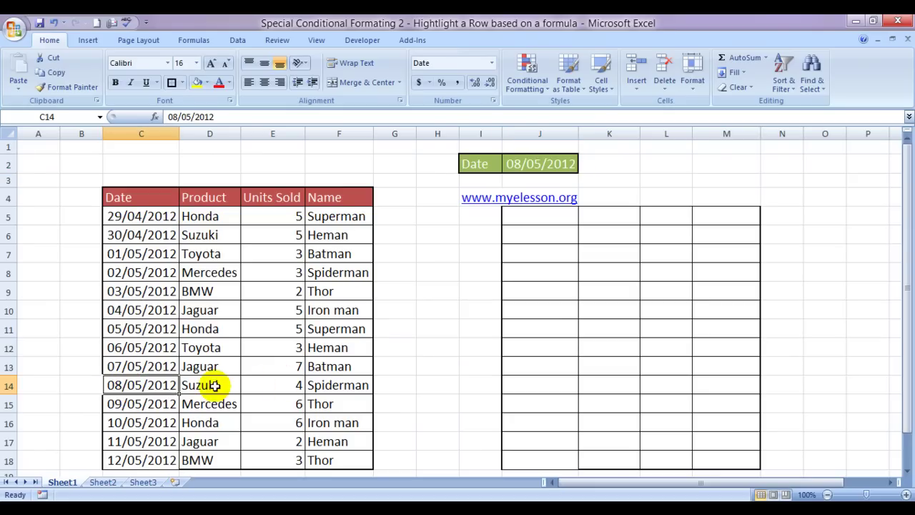
pyautogui.click(330, 384)
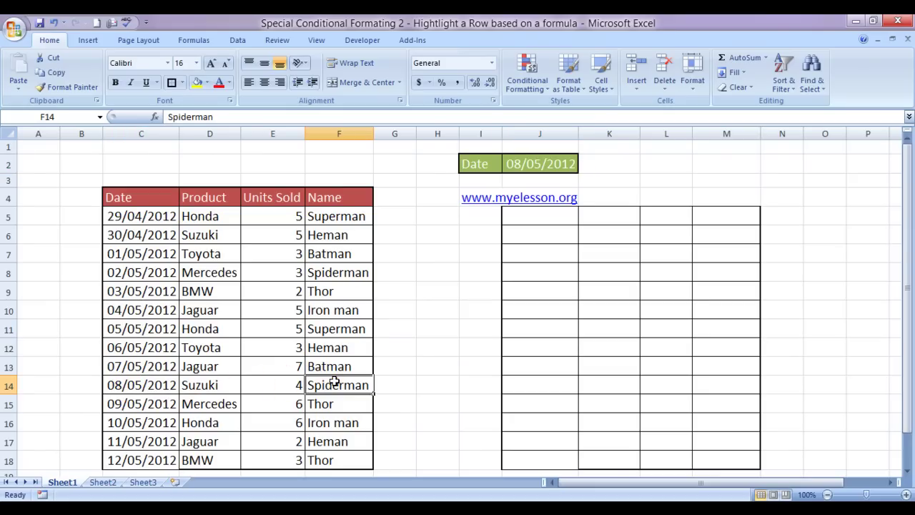
pyautogui.click(412, 313)
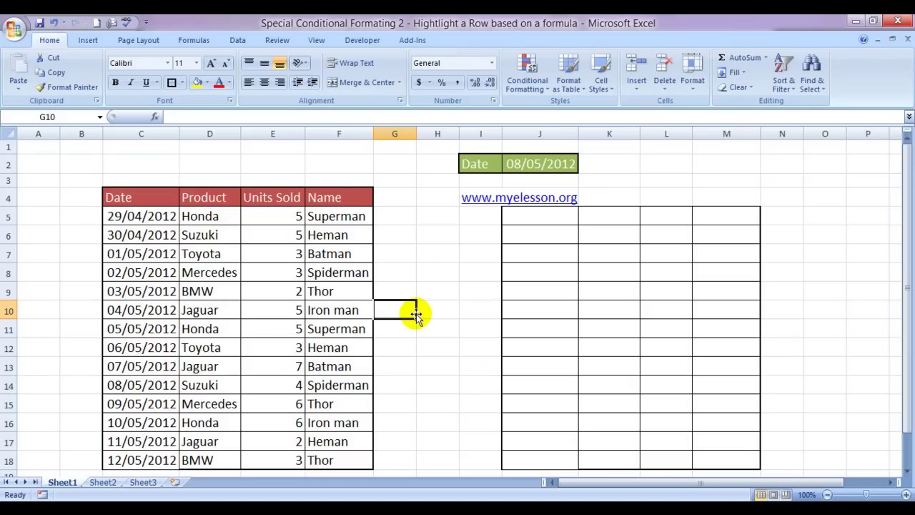
pyautogui.press('Up')
pyautogui.press('Up')
pyautogui.press('Up')
pyautogui.press('Up')
pyautogui.press('Up')
pyautogui.press('Right')
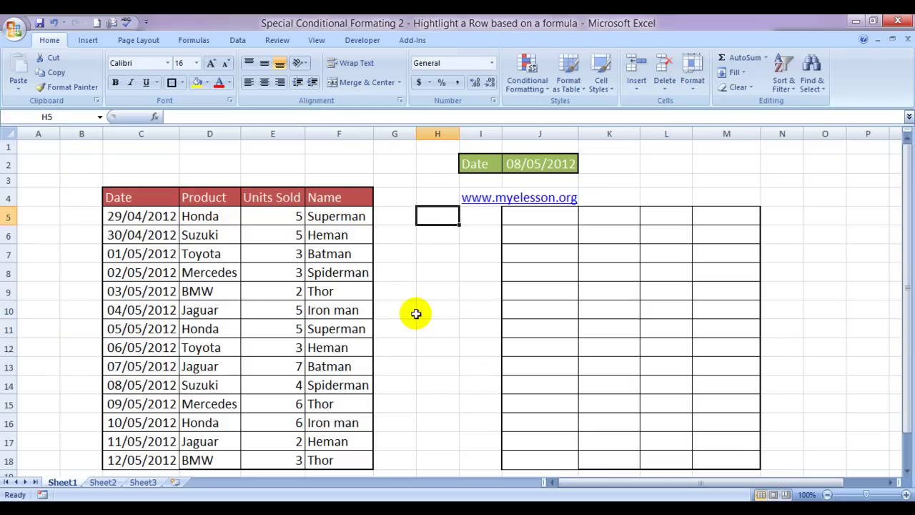
pyautogui.press('Right')
pyautogui.press('Right')
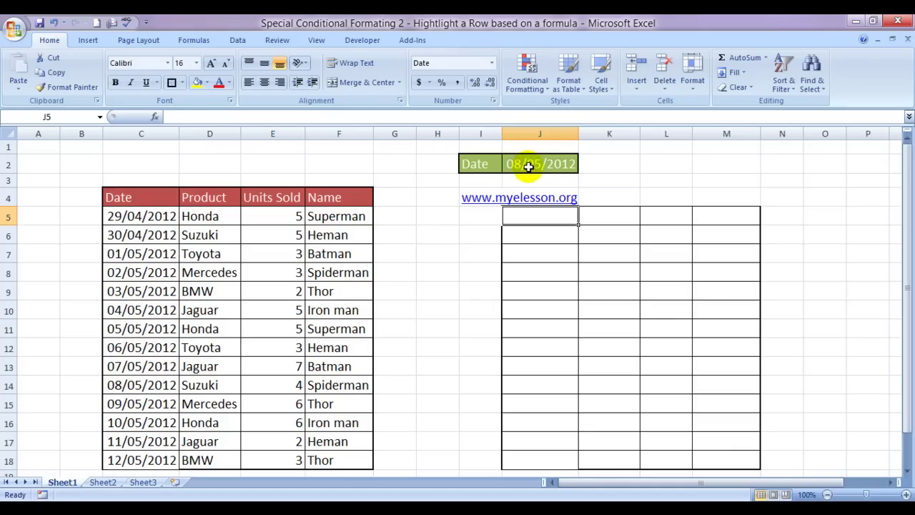
# Step: Point out the J2 date and the matching row's date and name
pyautogui.click(528, 165)
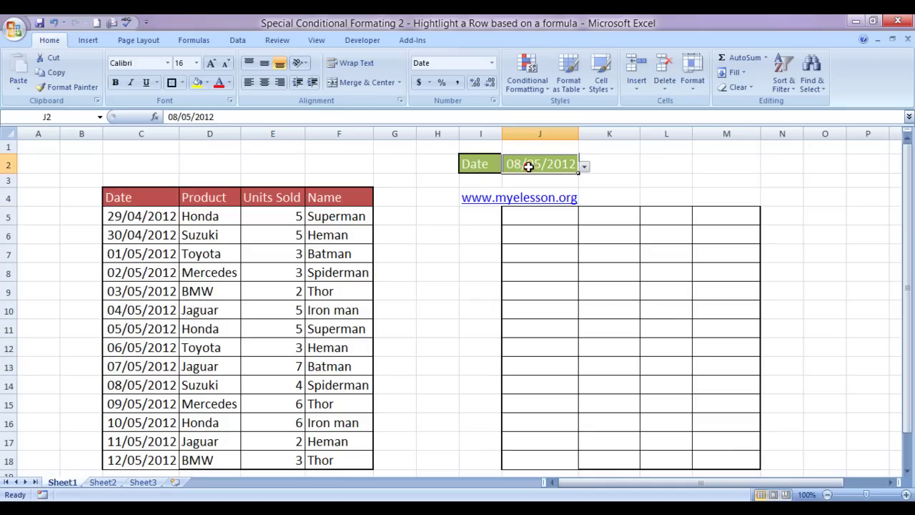
pyautogui.click(115, 386)
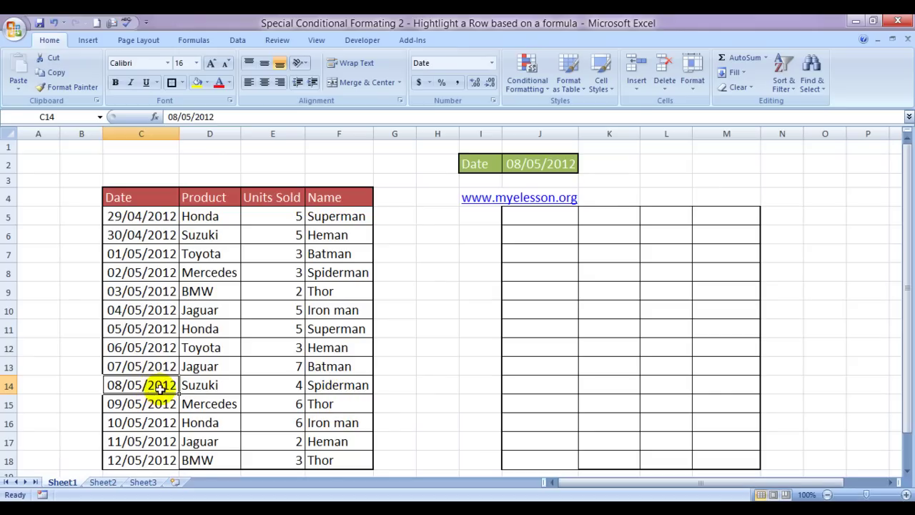
pyautogui.click(315, 386)
# Step: Enter =$J$2=C5 in J5, which returns FALSE
pyautogui.click(515, 216)
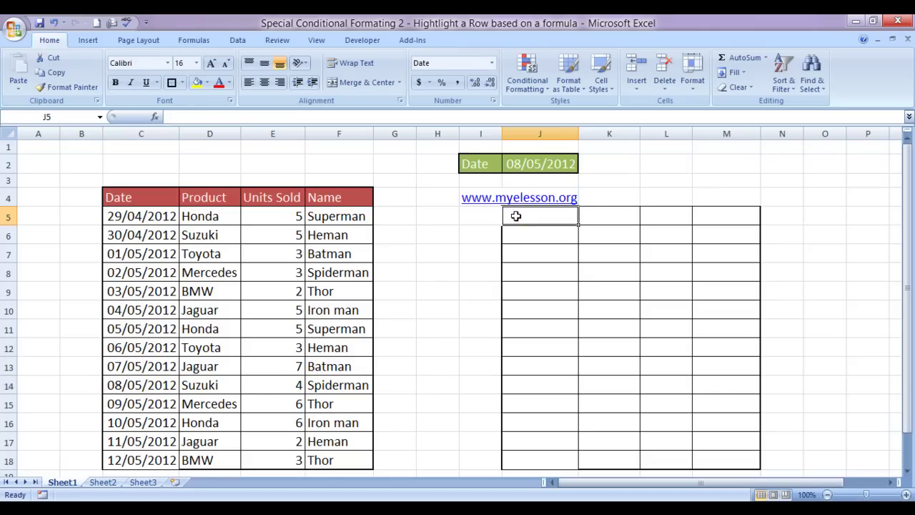
pyautogui.write('=')
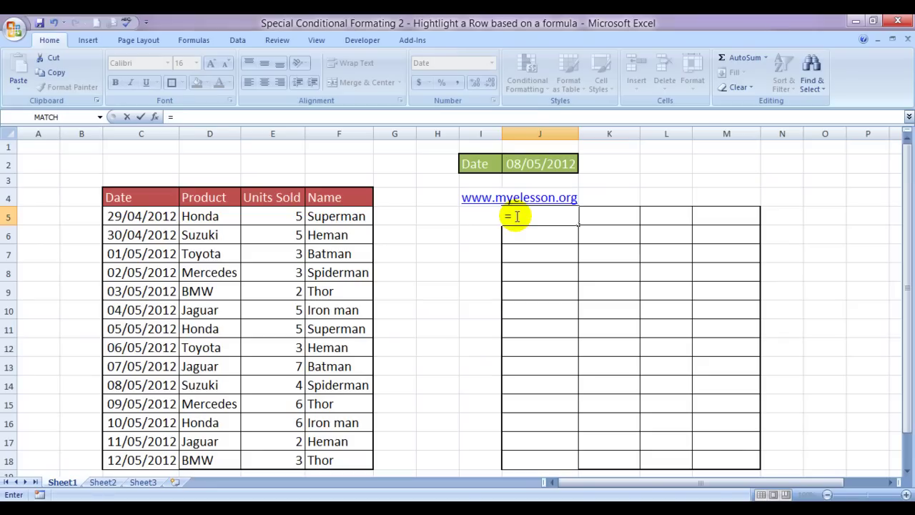
pyautogui.click(527, 163)
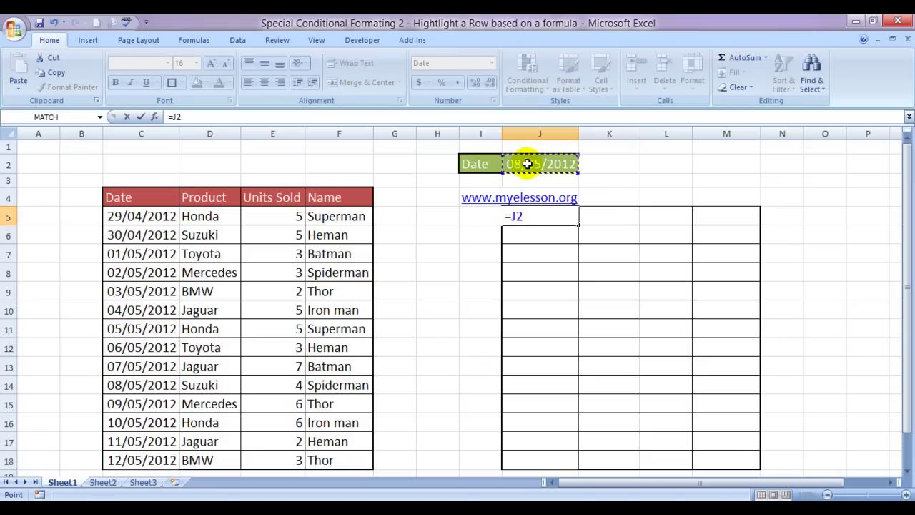
pyautogui.press('F4')
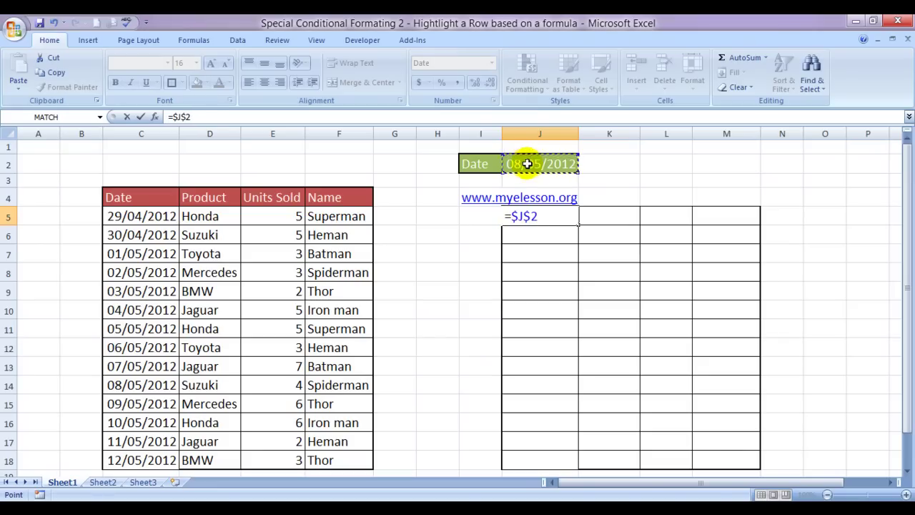
pyautogui.write('=')
pyautogui.click(143, 216)
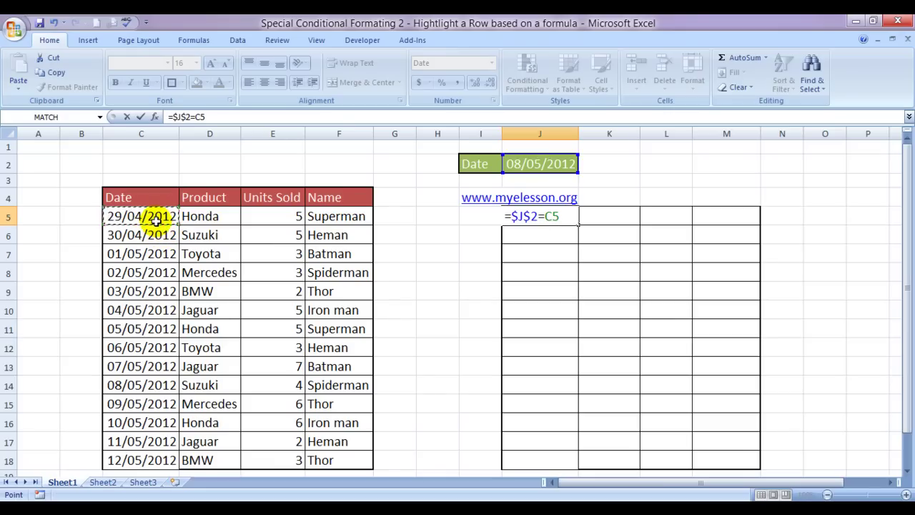
pyautogui.hotkey('ctrl', 'Return')
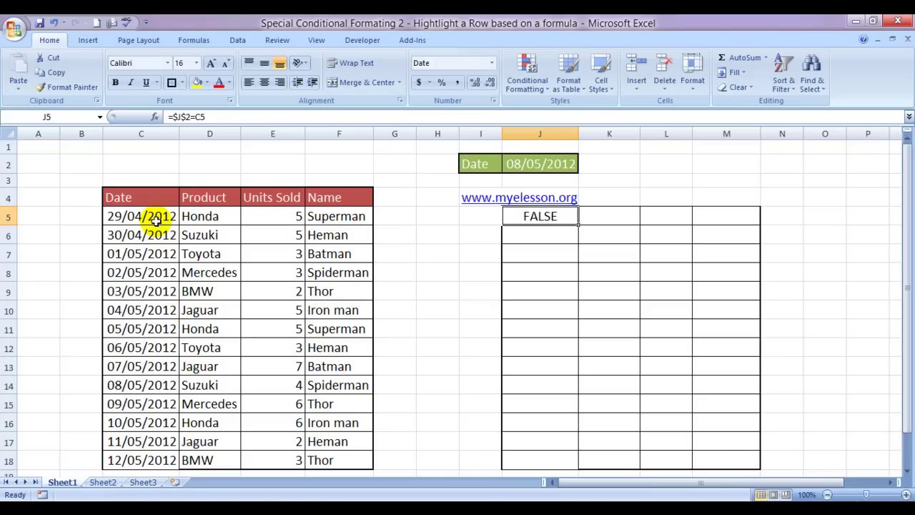
# Step: Copy the J5 test formula and paste it across J5:M18
pyautogui.hotkey('ctrl', 'c')
pyautogui.press('Right')
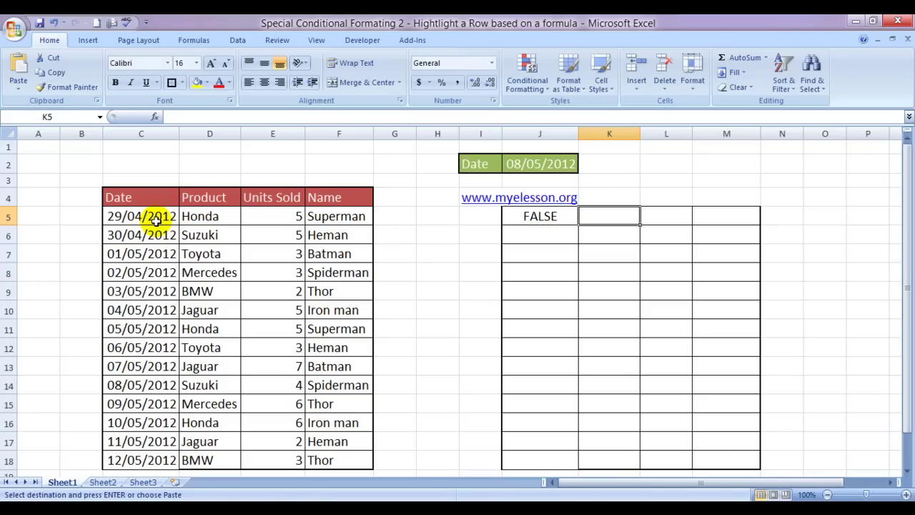
pyautogui.hotkey('shift', 'Right')
pyautogui.hotkey('shift', 'Right')
pyautogui.hotkey('ctrl', 'shift', 'Down')
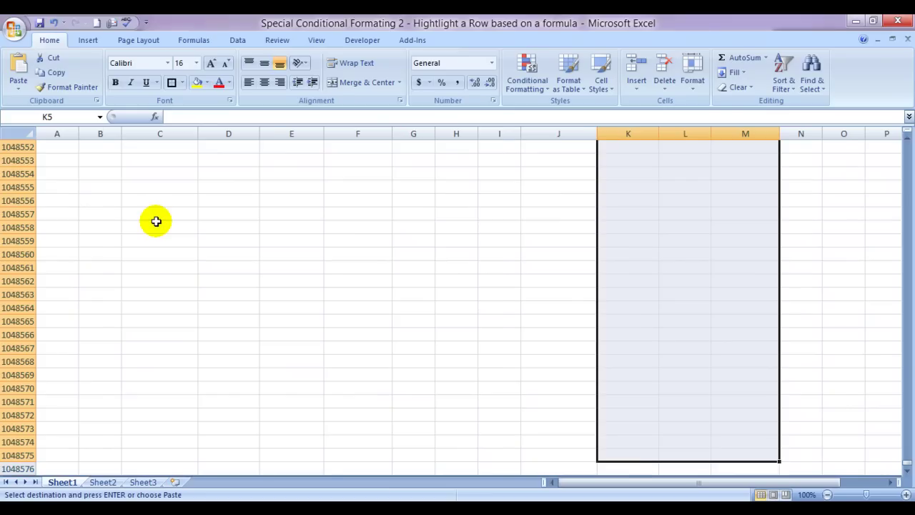
pyautogui.hotkey('ctrl', 'BackSpace')
pyautogui.press('Left')
pyautogui.press('Down')
pyautogui.press('Up')
pyautogui.hotkey('shift', 'Right')
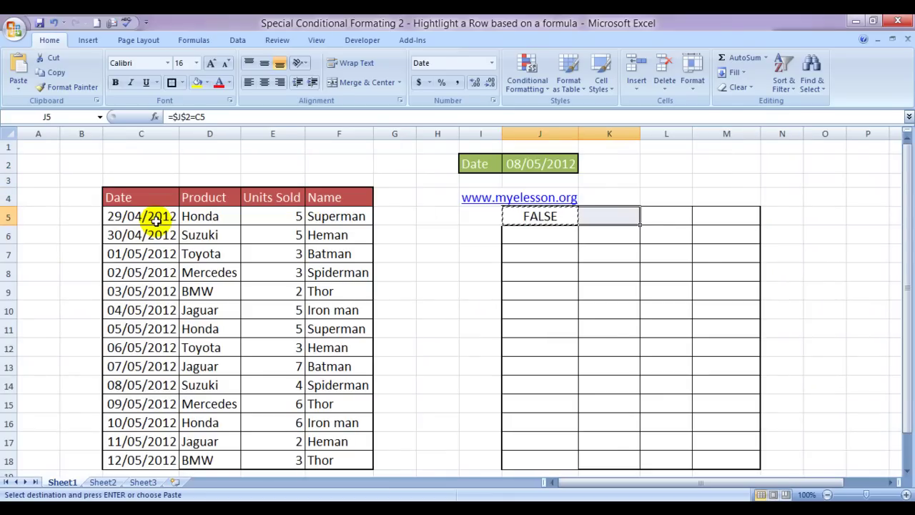
pyautogui.hotkey('shift', 'Right')
pyautogui.hotkey('shift', 'Right')
pyautogui.hotkey('shift', 'Down')
pyautogui.hotkey('shift', 'Down')
pyautogui.hotkey('shift', 'Down')
pyautogui.hotkey('shift', 'Down')
pyautogui.hotkey('shift', 'Down')
pyautogui.hotkey('shift', 'Down')
pyautogui.hotkey('shift', 'Down')
pyautogui.hotkey('shift', 'Down')
pyautogui.hotkey('shift', 'Down')
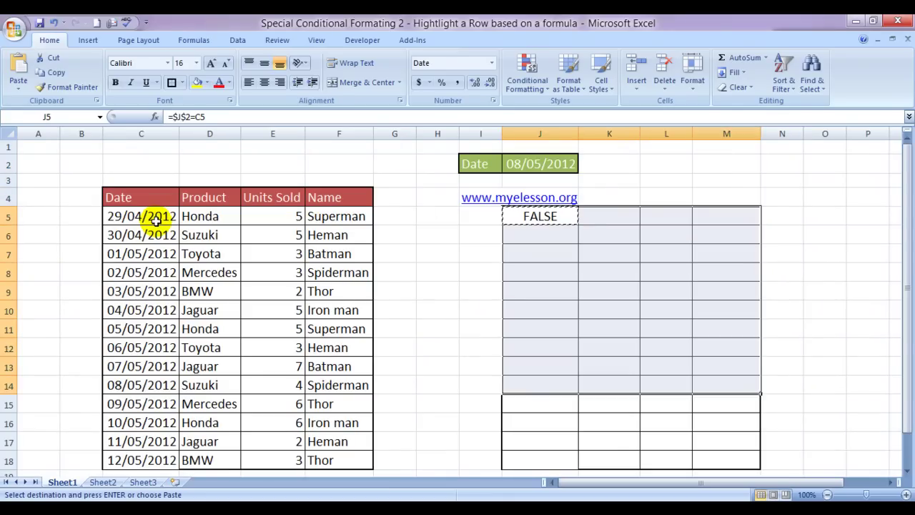
pyautogui.hotkey('shift', 'Down')
pyautogui.hotkey('shift', 'Down')
pyautogui.hotkey('shift', 'Down')
pyautogui.hotkey('shift', 'Down')
pyautogui.hotkey('ctrl', 'v')
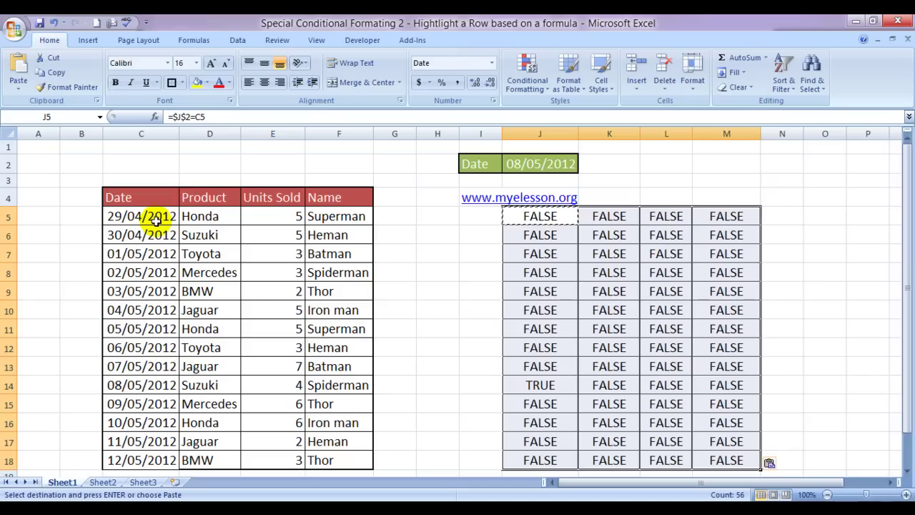
# Step: Check the TRUE result in J14 against the 08/05/2012 date in C14
pyautogui.press('Escape')
pyautogui.press('Down')
pyautogui.press('Down')
pyautogui.press('Down')
pyautogui.press('Down')
pyautogui.press('Down')
pyautogui.press('Down')
pyautogui.press('Down')
pyautogui.press('Down')
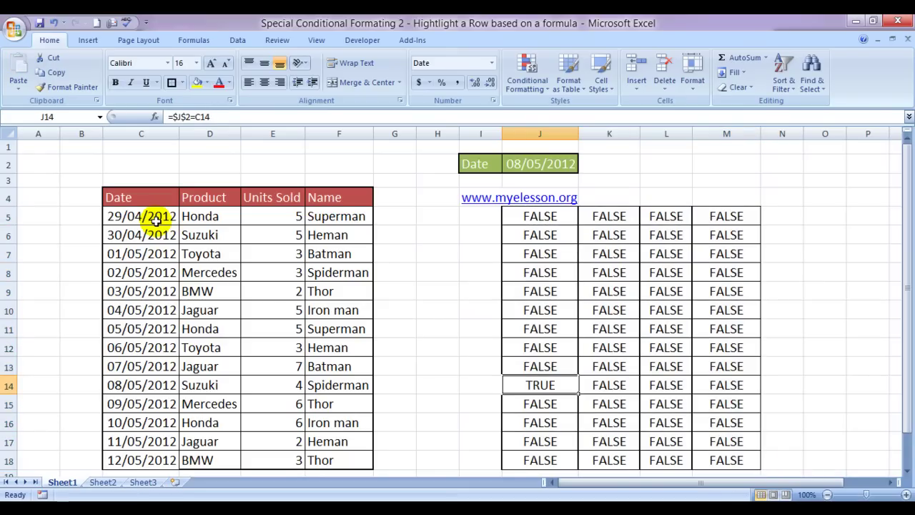
pyautogui.click(127, 385)
pyautogui.click(546, 385)
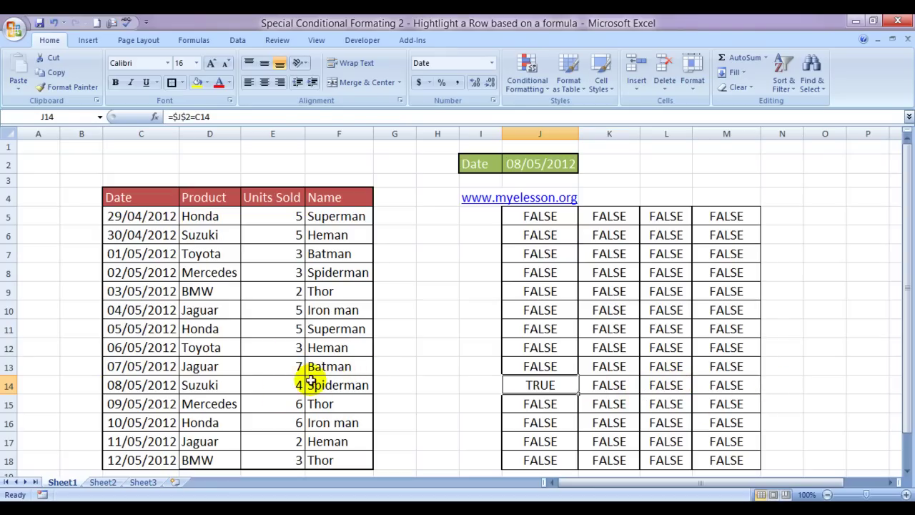
# Step: Change J5's formula to =$J$2=$C5, locking the column C reference
pyautogui.click(537, 217)
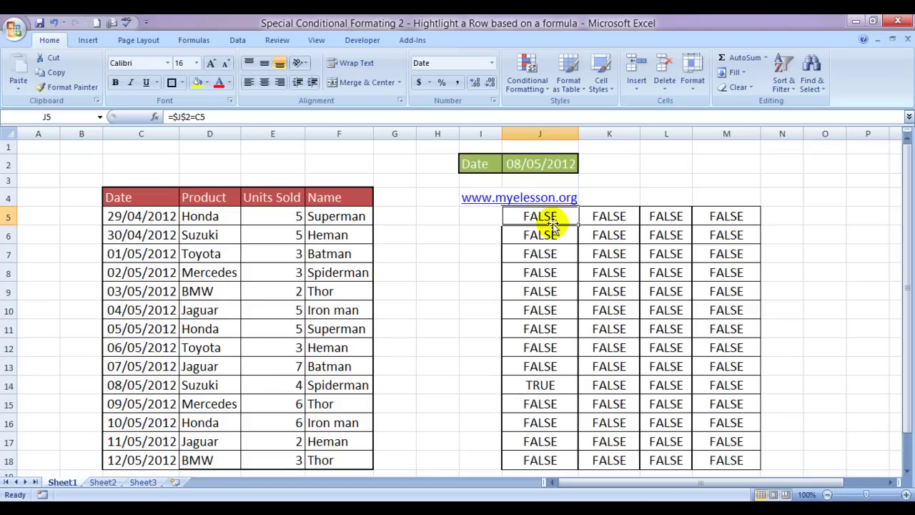
pyautogui.doubleClick(554, 222)
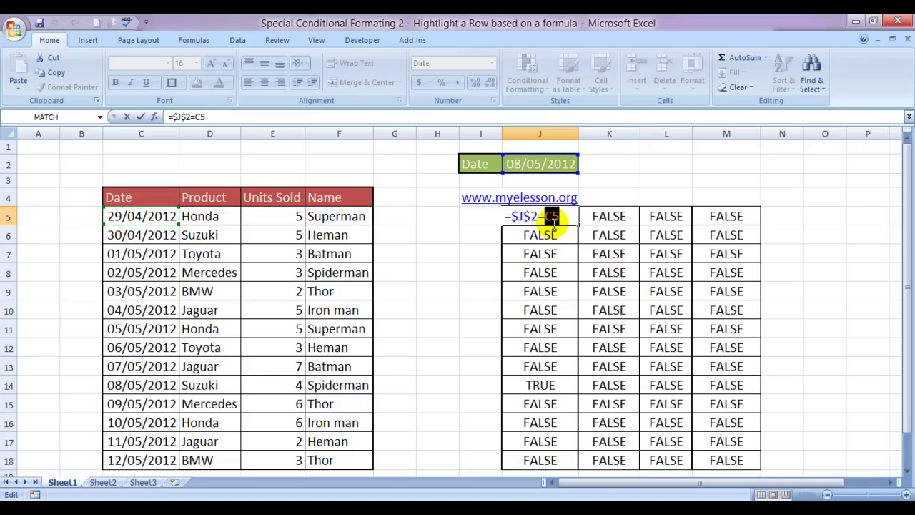
pyautogui.press('F4')
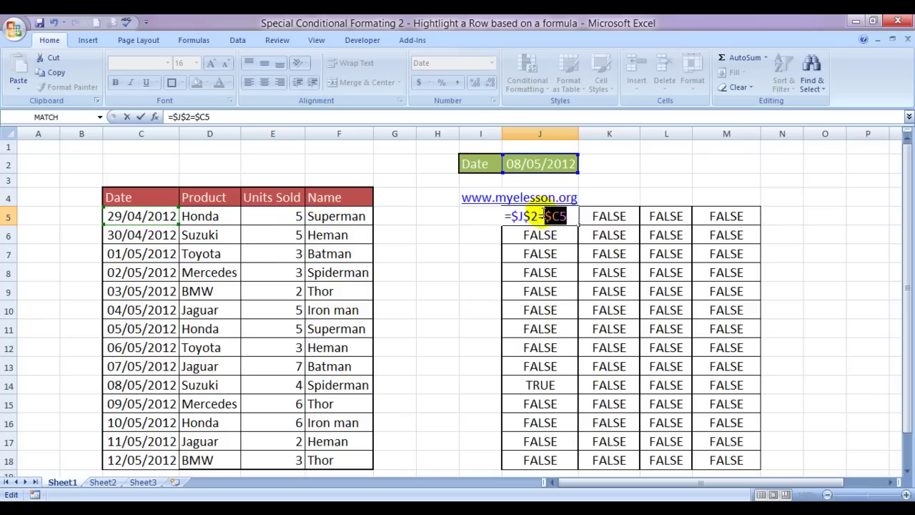
pyautogui.press('Return')
# Step: Recopy the corrected J5 formula across J5:M18
pyautogui.press('Up')
pyautogui.hotkey('ctrl', 'c')
pyautogui.press('Right')
pyautogui.hotkey('shift', 'Right')
pyautogui.hotkey('shift', 'Right')
pyautogui.hotkey('ctrl', 'shift', 'Down')
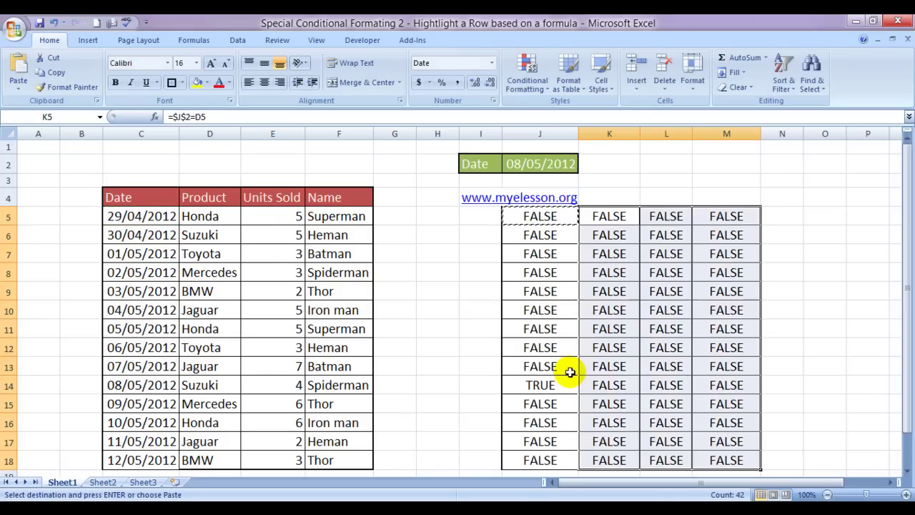
pyautogui.hotkey('shift', 'Left')
pyautogui.press('Left')
pyautogui.press('Left')
pyautogui.press('Right')
pyautogui.hotkey('shift', 'Right')
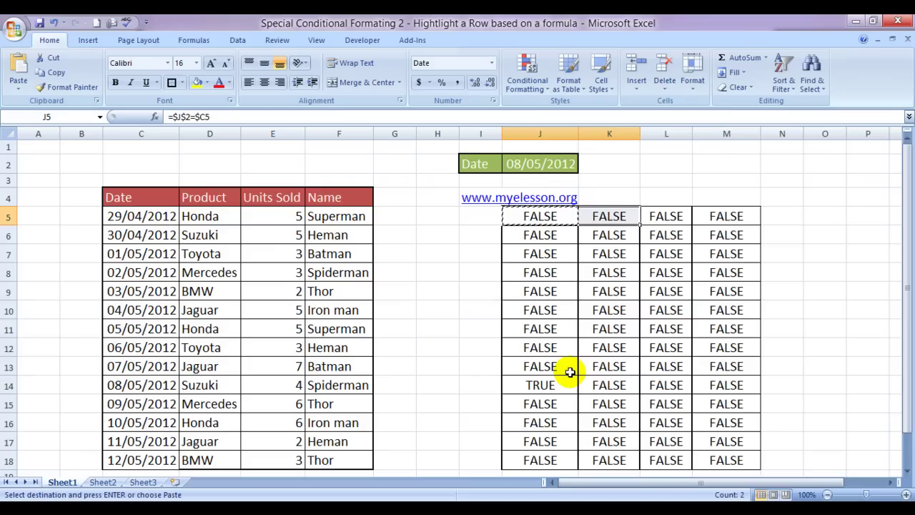
pyautogui.hotkey('shift', 'Right')
pyautogui.hotkey('shift', 'Right')
pyautogui.hotkey('shift', 'Right')
pyautogui.hotkey('shift', 'Left')
pyautogui.hotkey('ctrl', 'shift', 'Down')
pyautogui.press('Return')
# Step: Check that every column of row 14 now reads TRUE
pyautogui.press('Right')
pyautogui.press('Down')
pyautogui.press('Down')
pyautogui.press('Down')
pyautogui.press('Down')
pyautogui.press('Down')
pyautogui.press('Down')
pyautogui.press('Down')
pyautogui.press('Down')
pyautogui.press('Down')
pyautogui.press('Left')
pyautogui.press('Right')
pyautogui.press('Right')
pyautogui.press('Right')
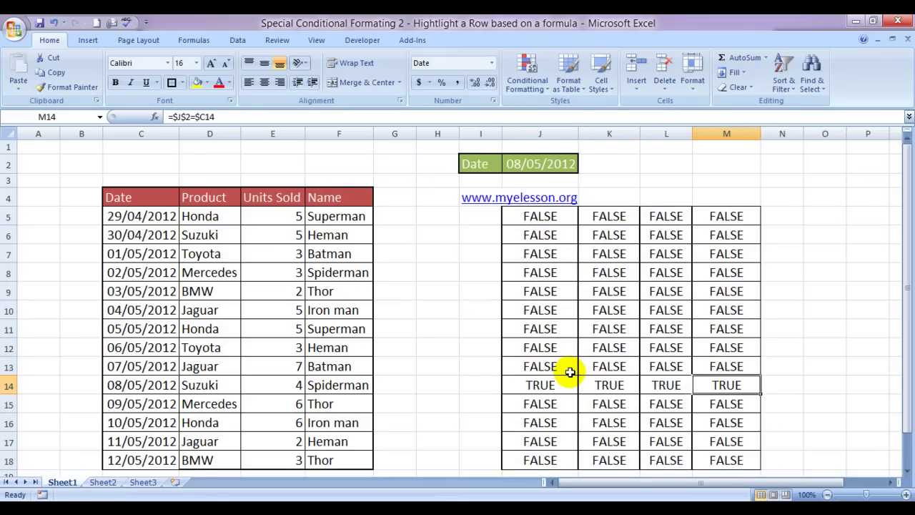
pyautogui.click(545, 215)
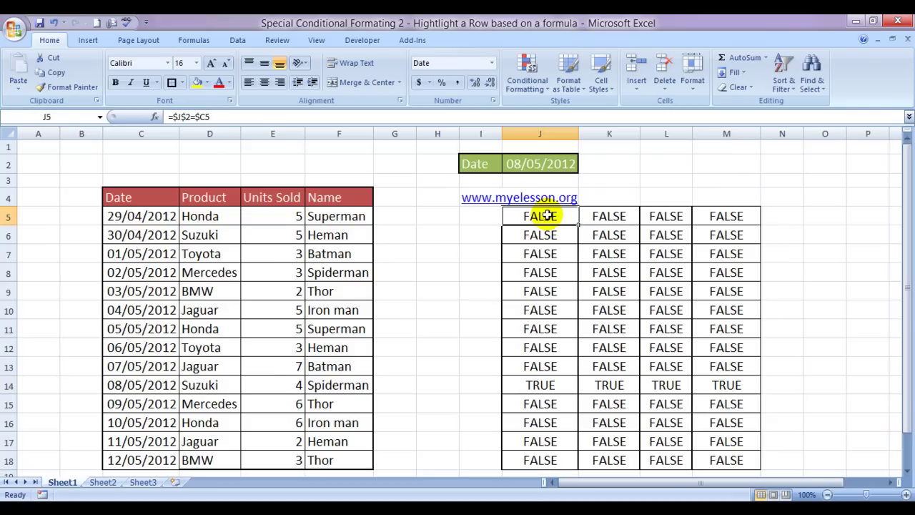
pyautogui.doubleClick(545, 214)
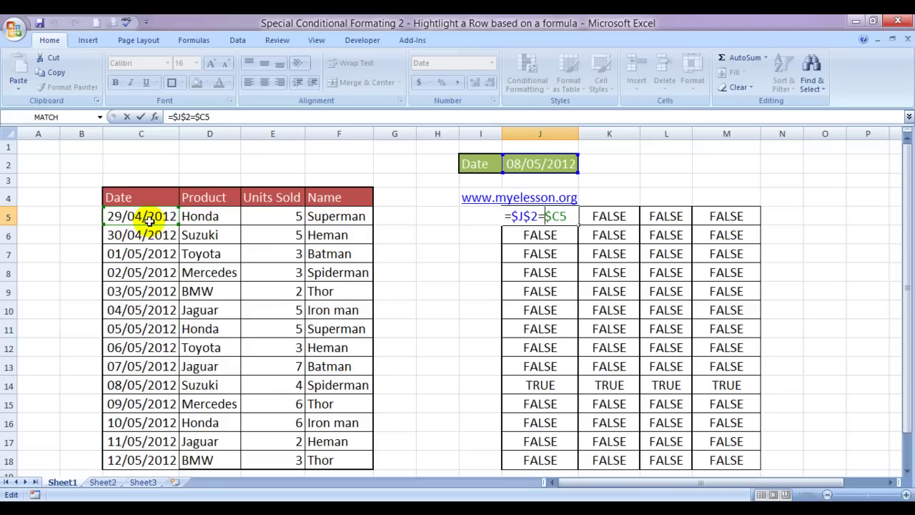
pyautogui.click(608, 216)
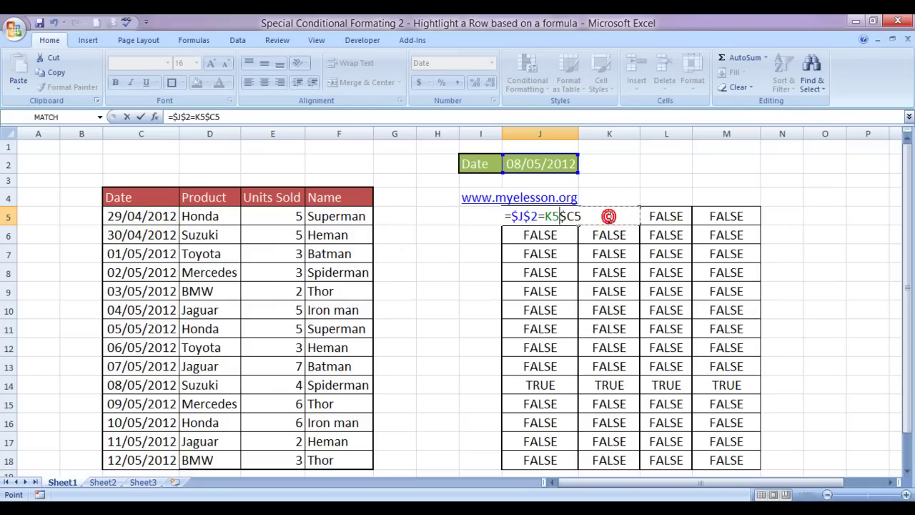
pyautogui.press('Escape')
pyautogui.click(609, 216)
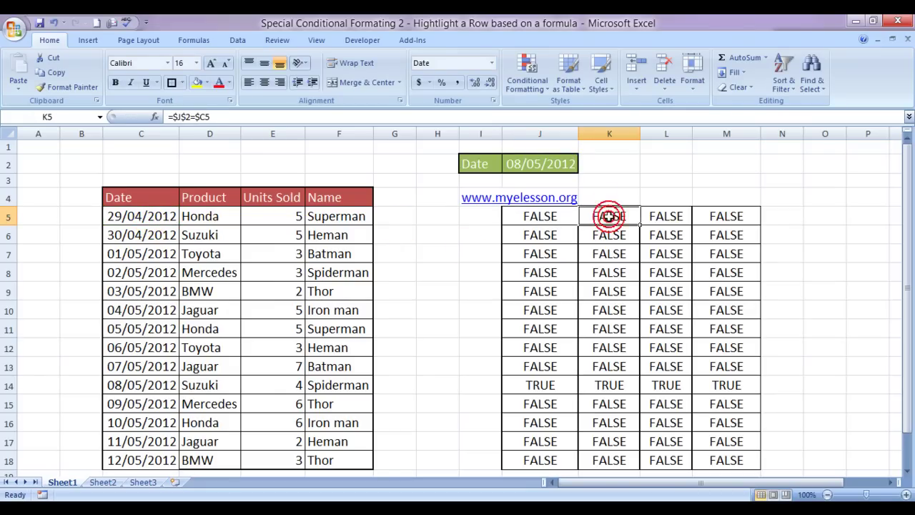
pyautogui.doubleClick(609, 216)
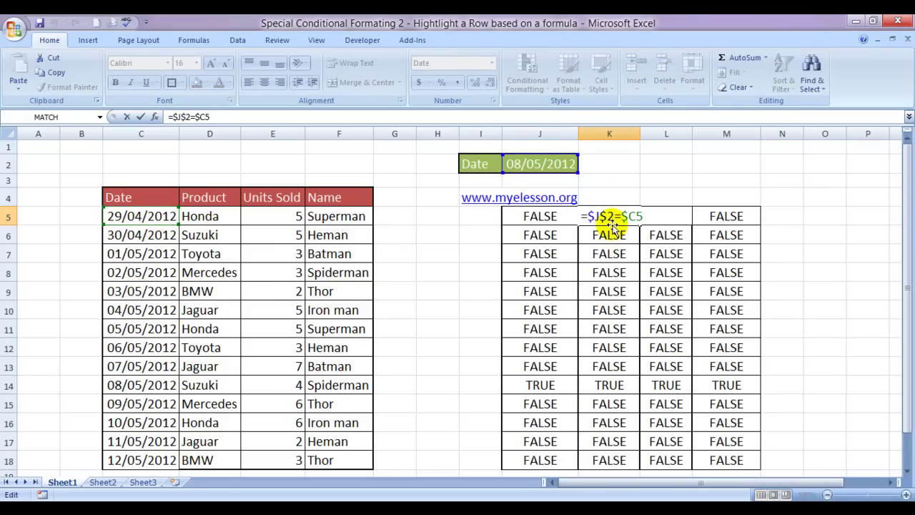
pyautogui.press('Escape')
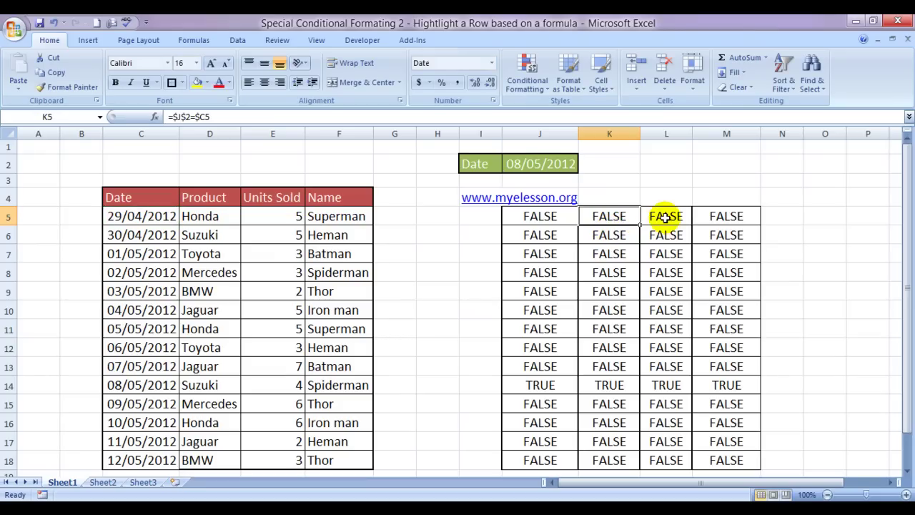
pyautogui.click(665, 216)
pyautogui.doubleClick(665, 217)
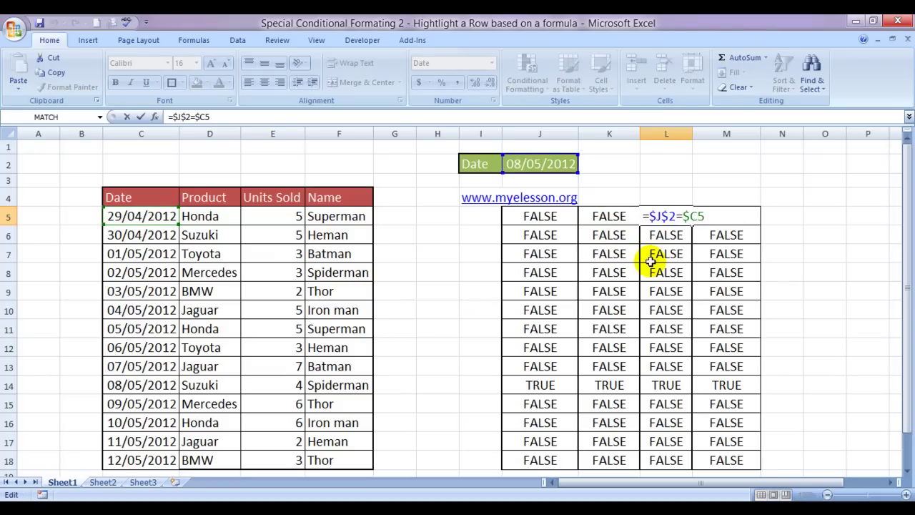
pyautogui.press('Escape')
pyautogui.doubleClick(720, 214)
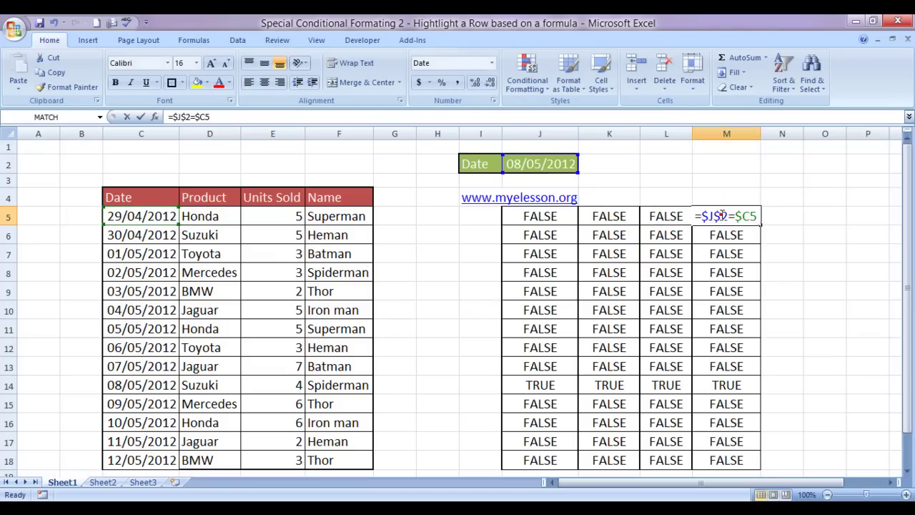
pyautogui.press('Escape')
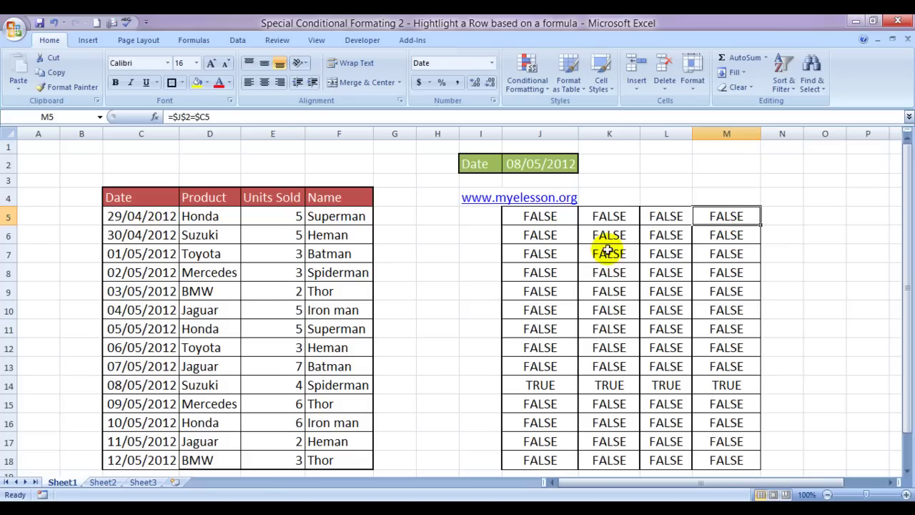
pyautogui.hotkey('ctrl', 'Down')
pyautogui.hotkey('ctrl', 'Left')
pyautogui.doubleClick(541, 239)
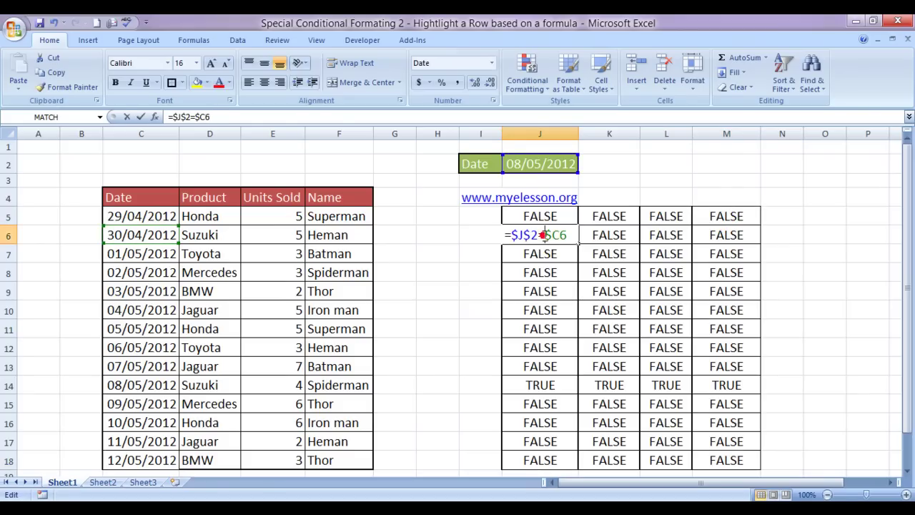
pyautogui.press('Escape')
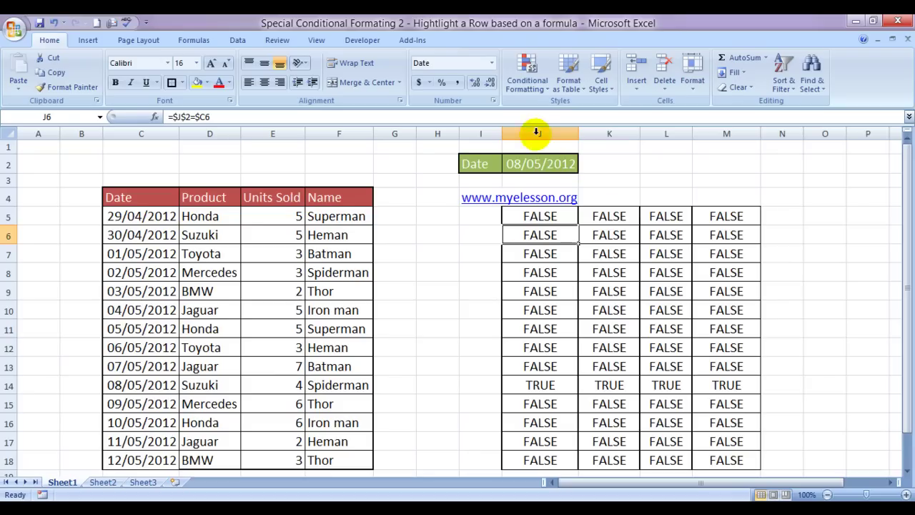
pyautogui.click(597, 216)
pyautogui.click(545, 217)
pyautogui.doubleClick(545, 217)
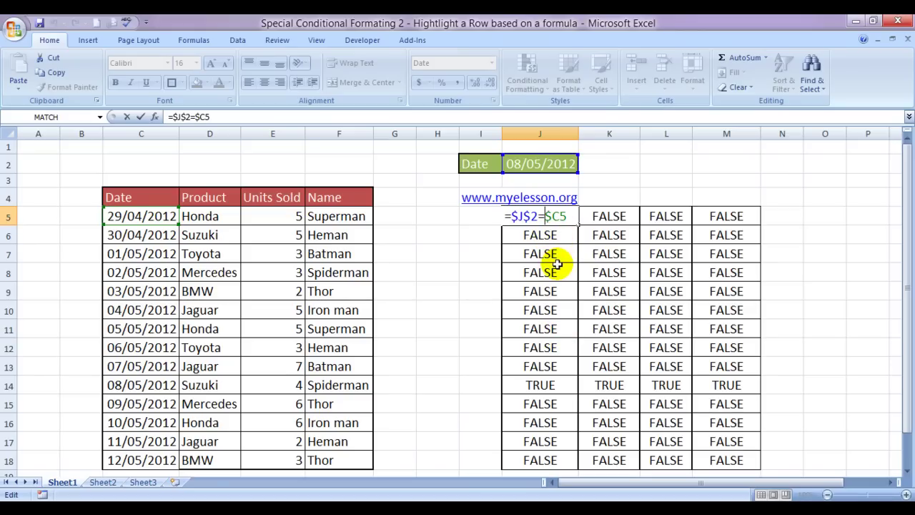
pyautogui.hotkey('ctrl', 'Return')
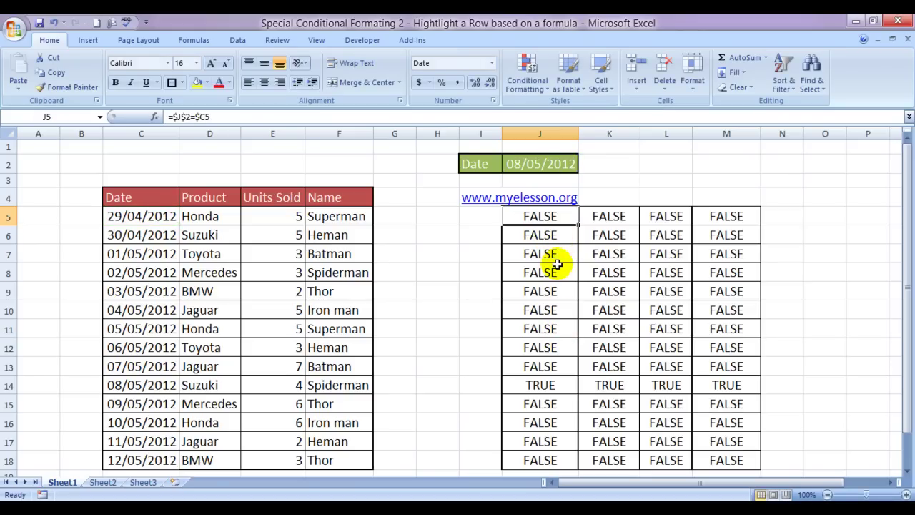
pyautogui.press('Down')
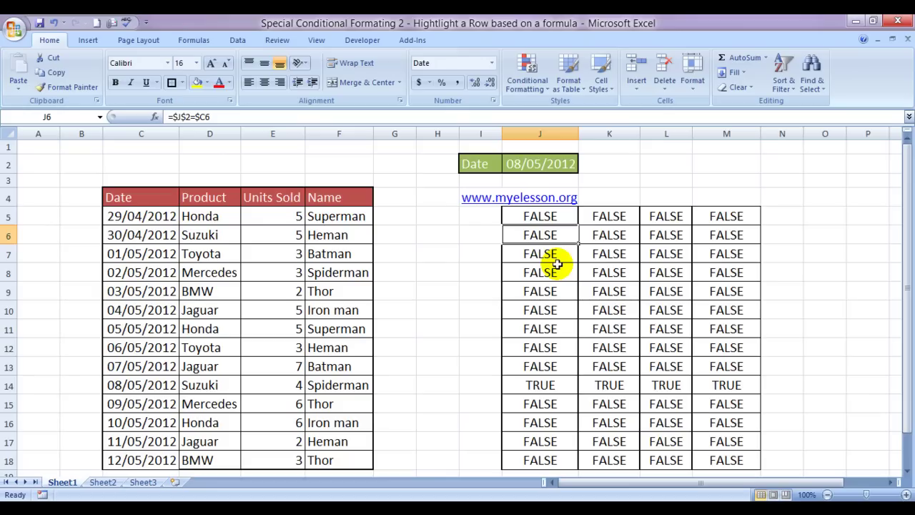
pyautogui.press('F2')
pyautogui.press('Return')
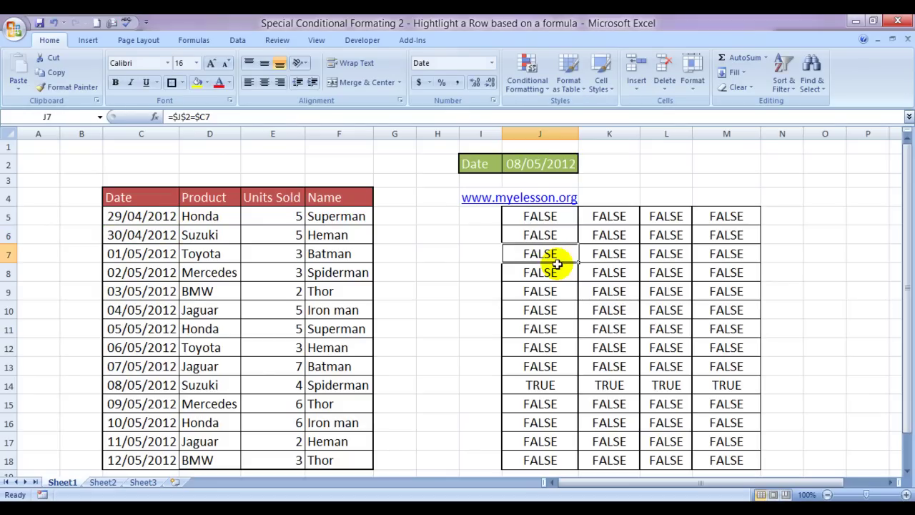
pyautogui.press('F2')
pyautogui.press('Return')
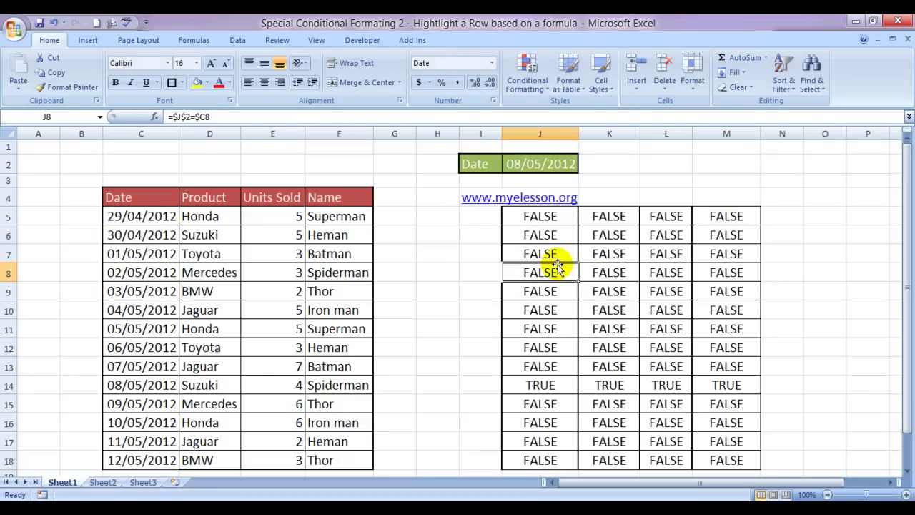
pyautogui.press('F2')
pyautogui.press('Escape')
pyautogui.press('Up')
pyautogui.press('Right')
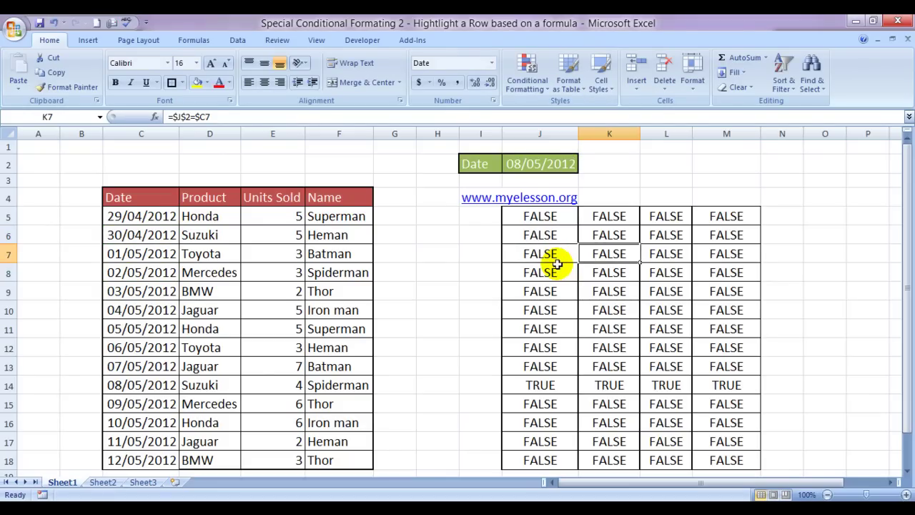
pyautogui.press('F2')
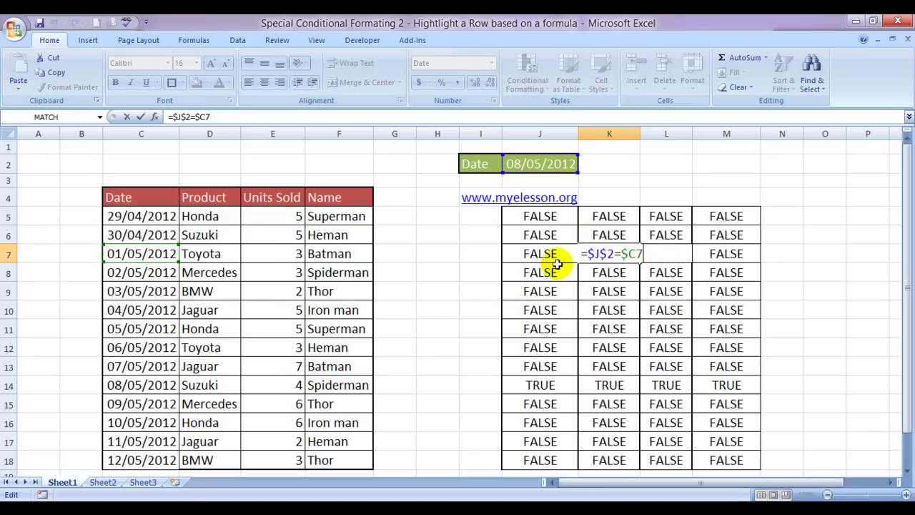
pyautogui.press('Tab')
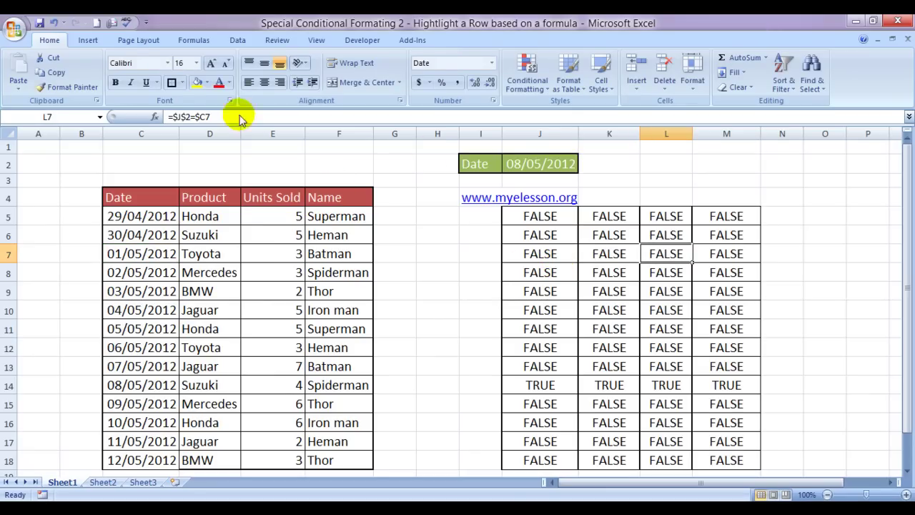
pyautogui.click(541, 246)
pyautogui.click(541, 246)
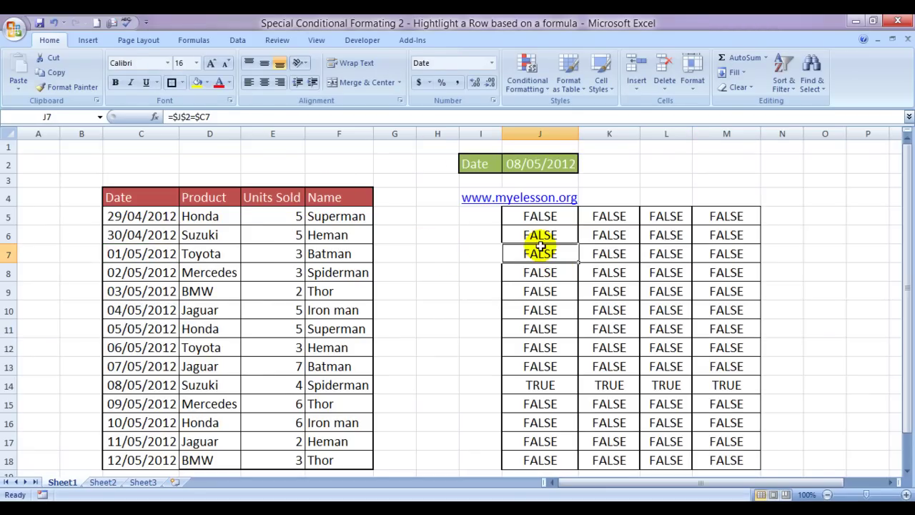
pyautogui.press('Up')
pyautogui.press('Up')
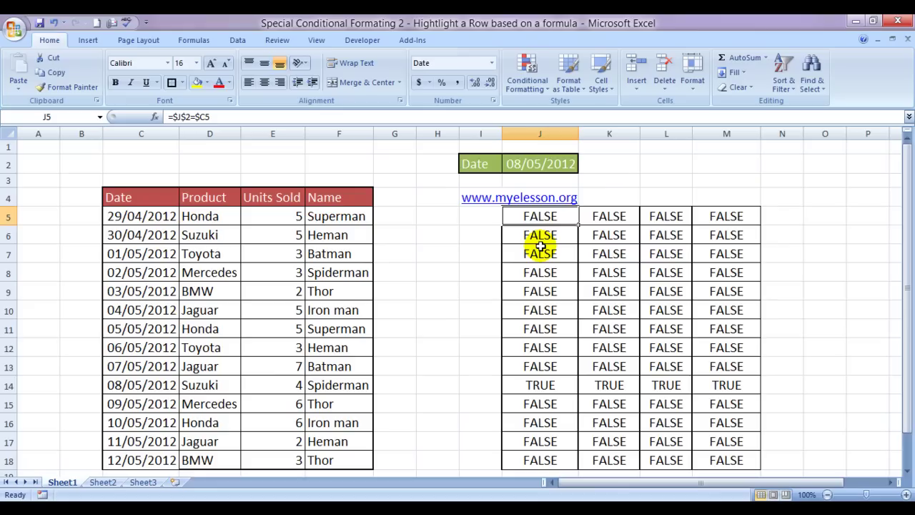
pyautogui.press('Down')
pyautogui.press('Down')
pyautogui.press('Down')
pyautogui.press('Down')
pyautogui.press('Down')
pyautogui.press('Down')
pyautogui.press('Down')
pyautogui.press('Down')
pyautogui.press('Up')
pyautogui.press('Right')
pyautogui.press('Right')
pyautogui.press('Right')
pyautogui.press('Left')
pyautogui.press('Left')
pyautogui.press('Left')
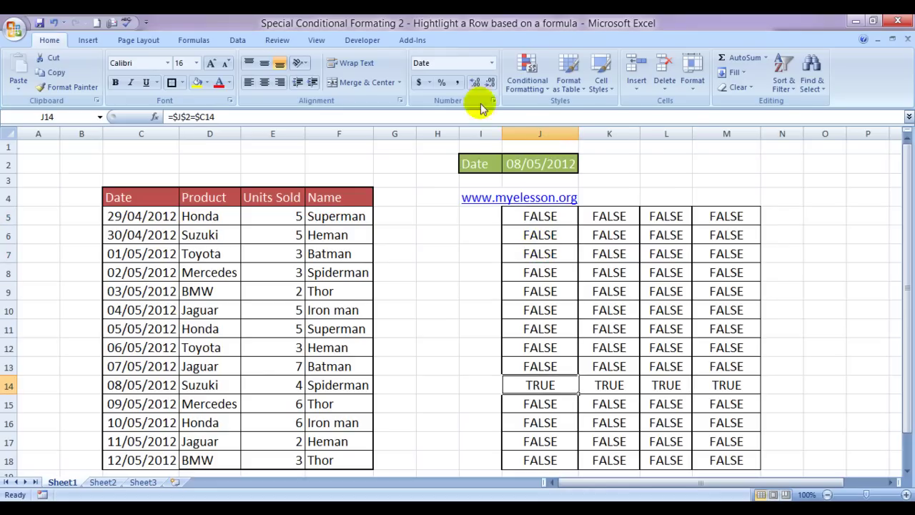
pyautogui.click(419, 211)
pyautogui.press('Right')
pyautogui.press('Down')
pyautogui.press('Down')
pyautogui.press('Down')
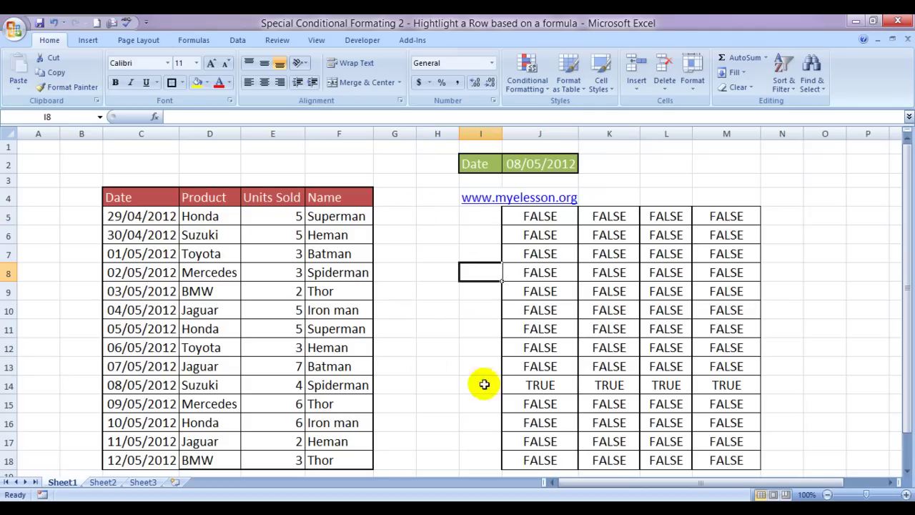
# Step: Select the sales data C5:F18, from the first date through the Name column
pyautogui.click(536, 214)
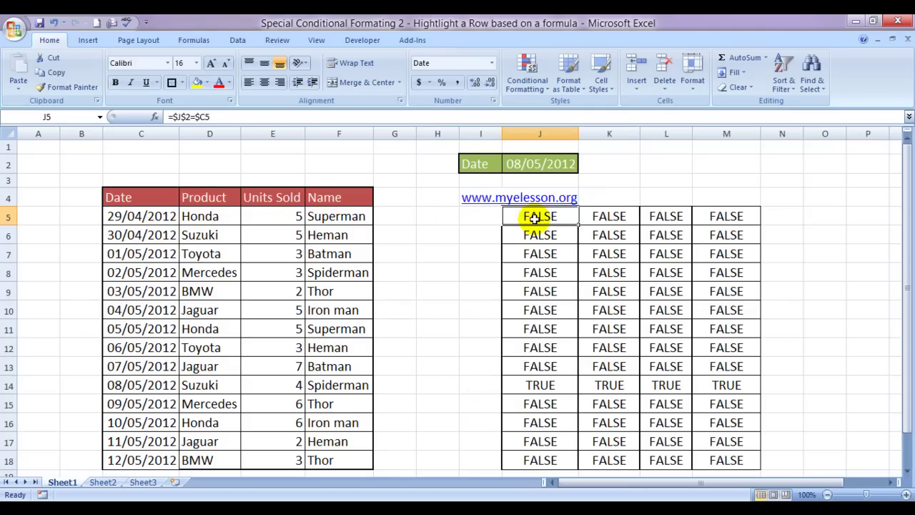
pyautogui.click(151, 217)
pyautogui.hotkey('shift', 'Right')
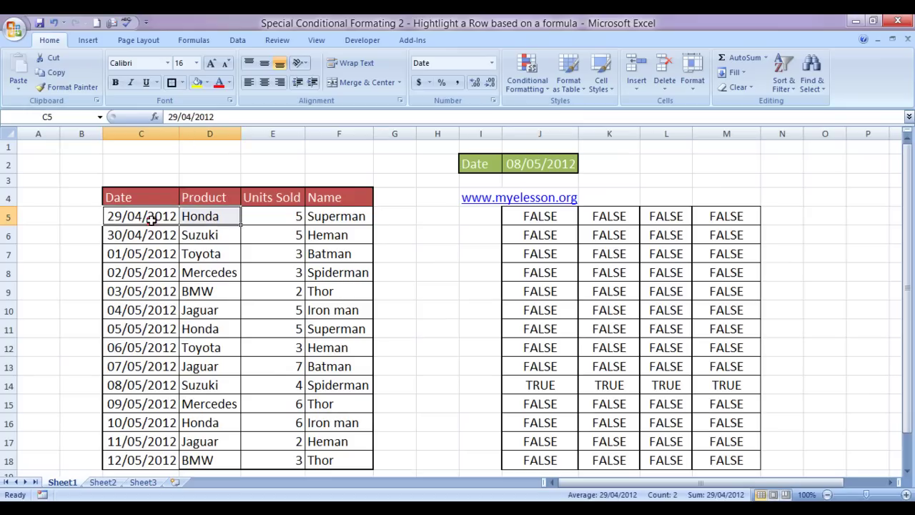
pyautogui.hotkey('shift', 'Right')
pyautogui.hotkey('shift', 'Right')
pyautogui.hotkey('shift', 'Down')
pyautogui.hotkey('shift', 'Down')
pyautogui.hotkey('shift', 'Down')
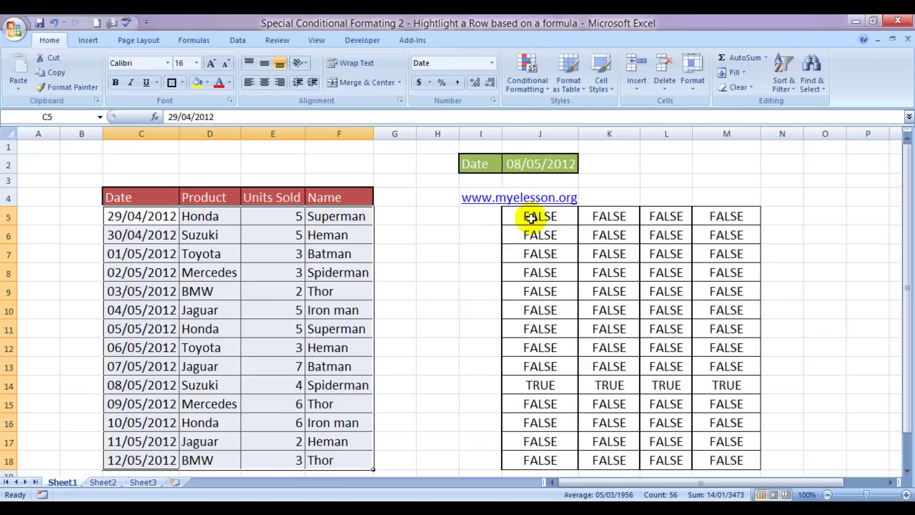
pyautogui.click(541, 216)
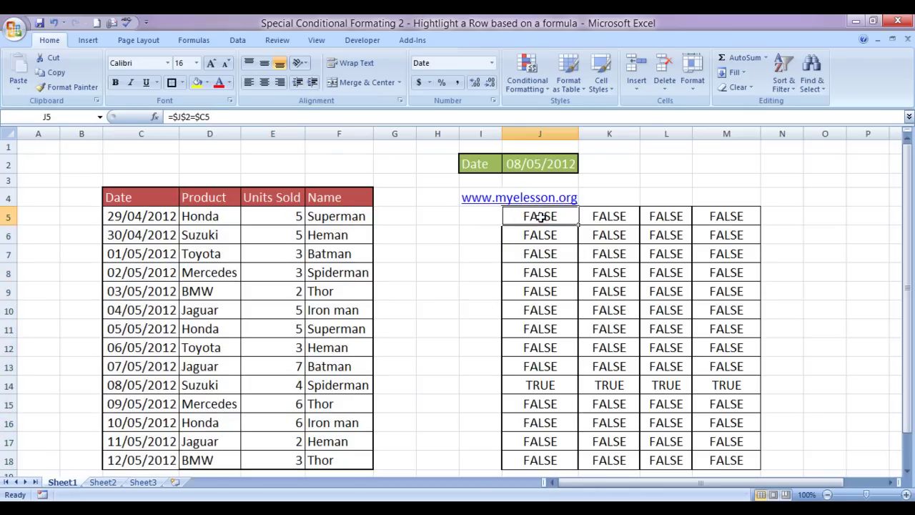
pyautogui.click(150, 213)
pyautogui.click(531, 213)
pyautogui.click(194, 218)
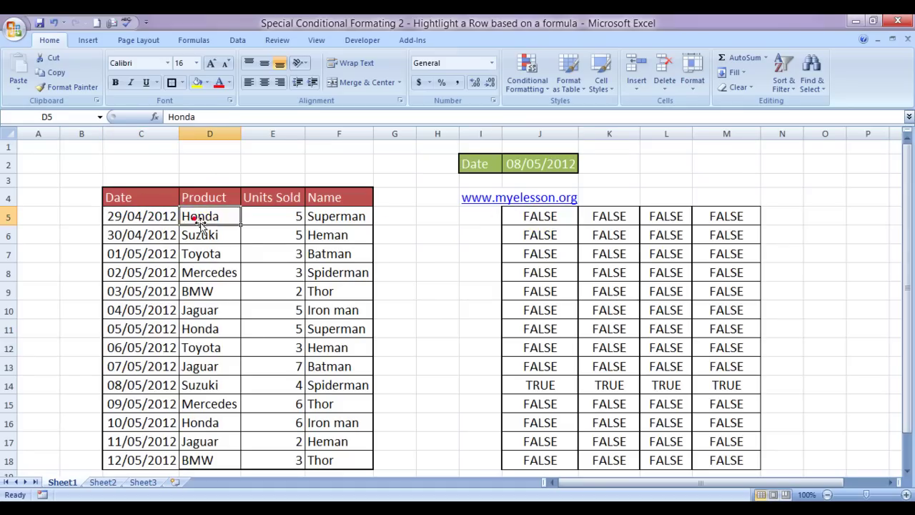
pyautogui.click(602, 216)
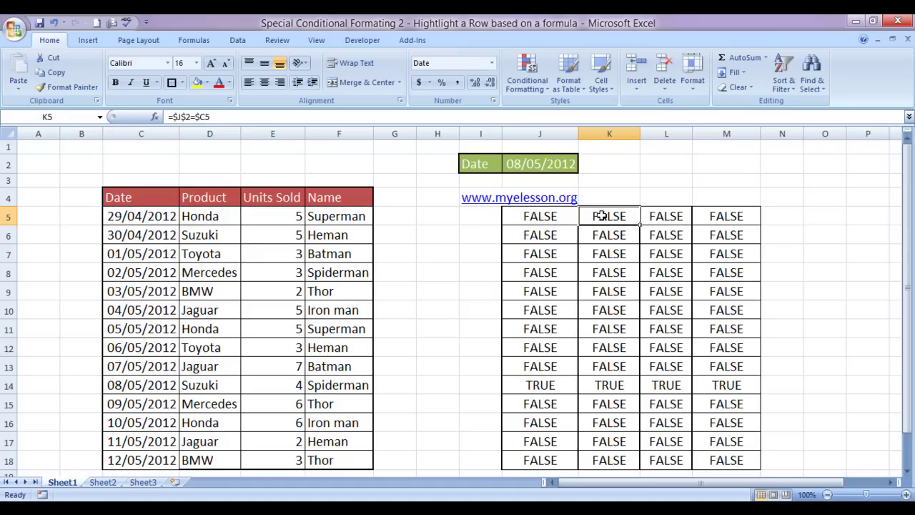
pyautogui.click(156, 218)
pyautogui.click(531, 213)
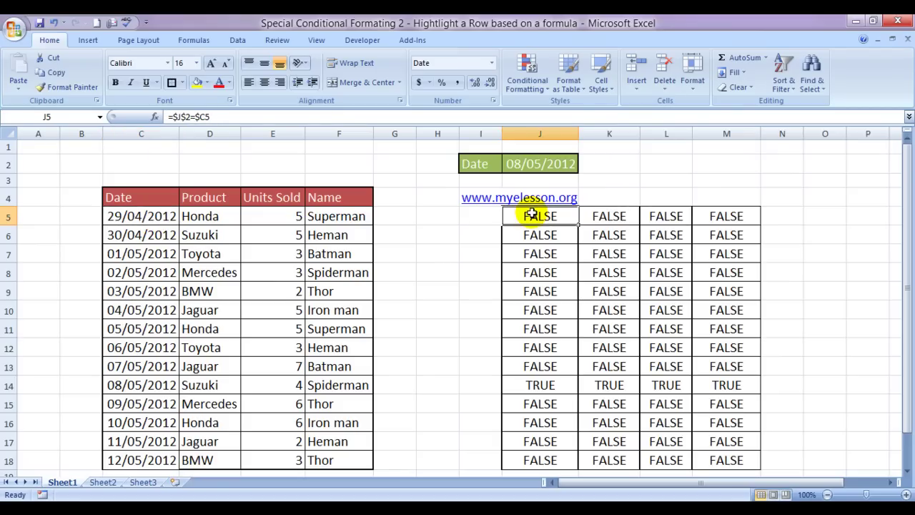
pyautogui.click(245, 118)
pyautogui.hotkey('shift', 'Left')
pyautogui.hotkey('shift', 'Left')
pyautogui.hotkey('shift', 'Left')
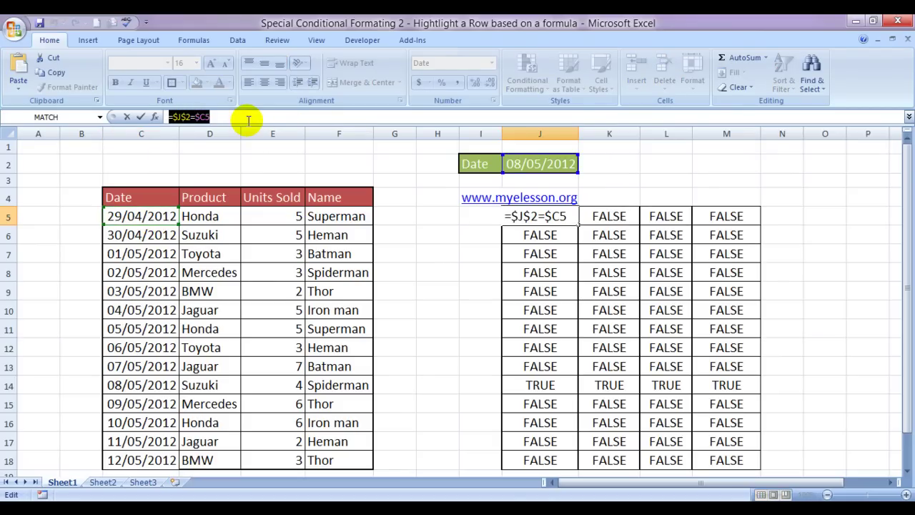
pyautogui.press('Escape')
pyautogui.press('Left')
pyautogui.press('Left')
pyautogui.press('Left')
pyautogui.press('Left')
pyautogui.press('Left')
pyautogui.press('Left')
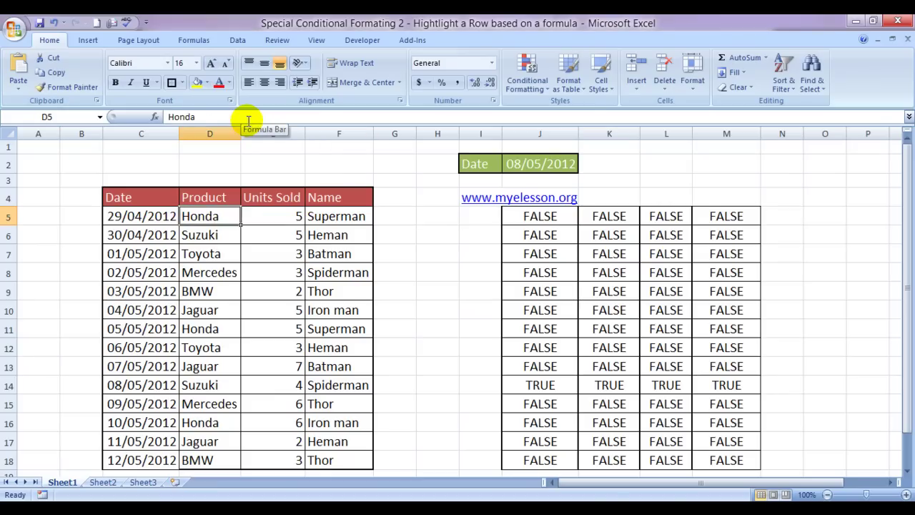
pyautogui.press('Left')
pyautogui.hotkey('shift', 'Right')
pyautogui.hotkey('shift', 'Right')
pyautogui.hotkey('shift', 'Right')
pyautogui.hotkey('shift', 'Down')
pyautogui.hotkey('ctrl', 'shift', 'Down')
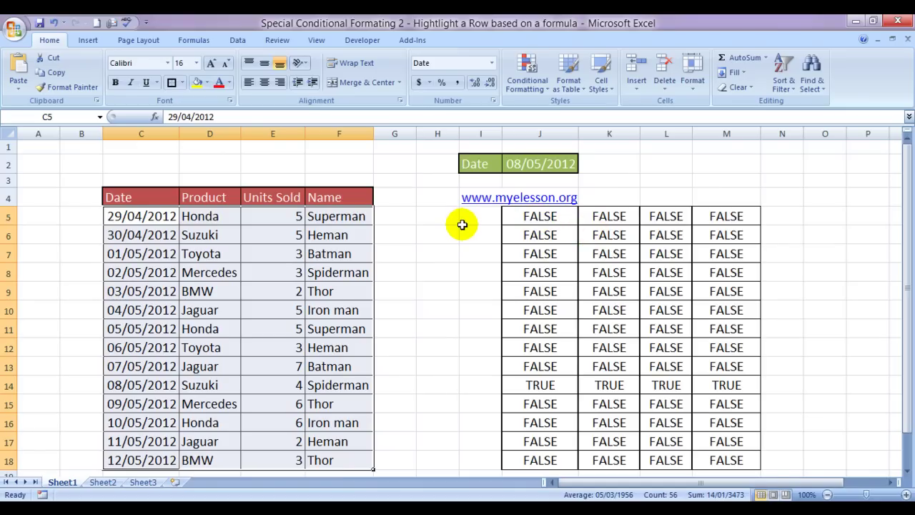
# Step: Start a new formula-based conditional formatting rule using =$J$2=$C5
pyautogui.hotkey('alt', 'o')
pyautogui.press('d')
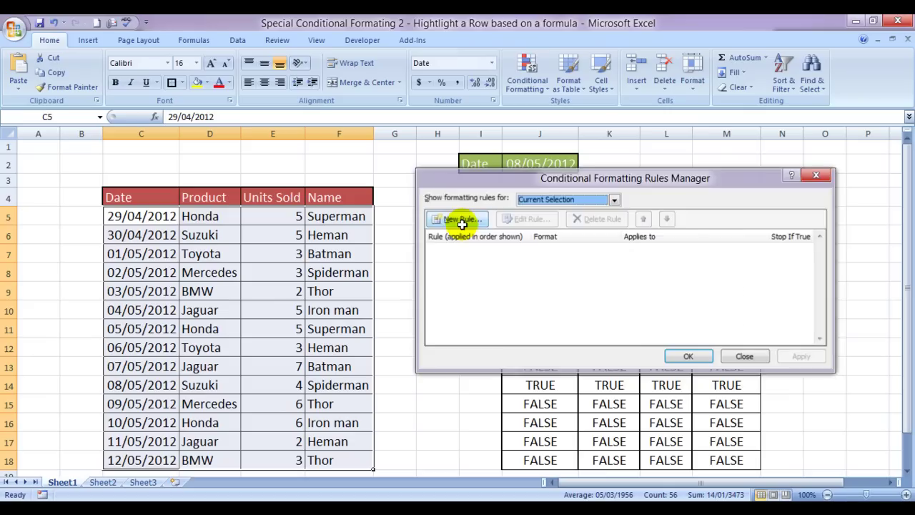
pyautogui.press('Escape')
pyautogui.click(538, 80)
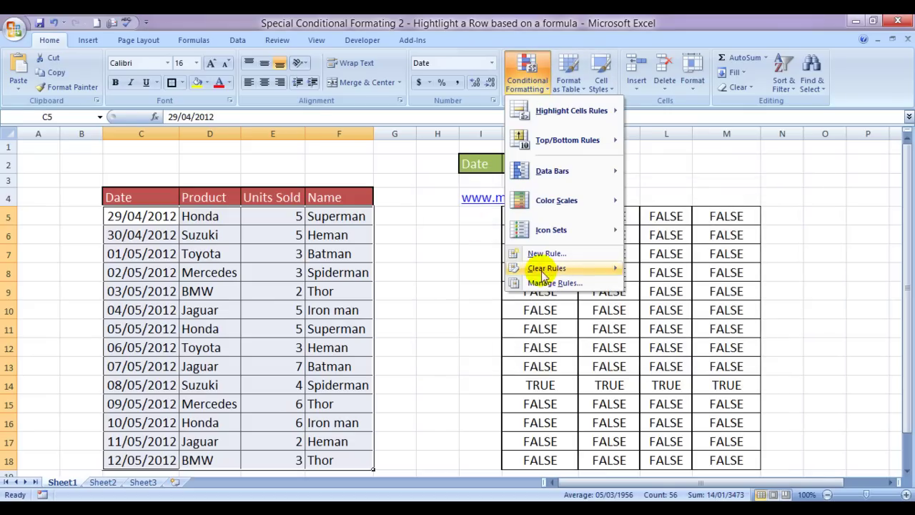
pyautogui.click(542, 254)
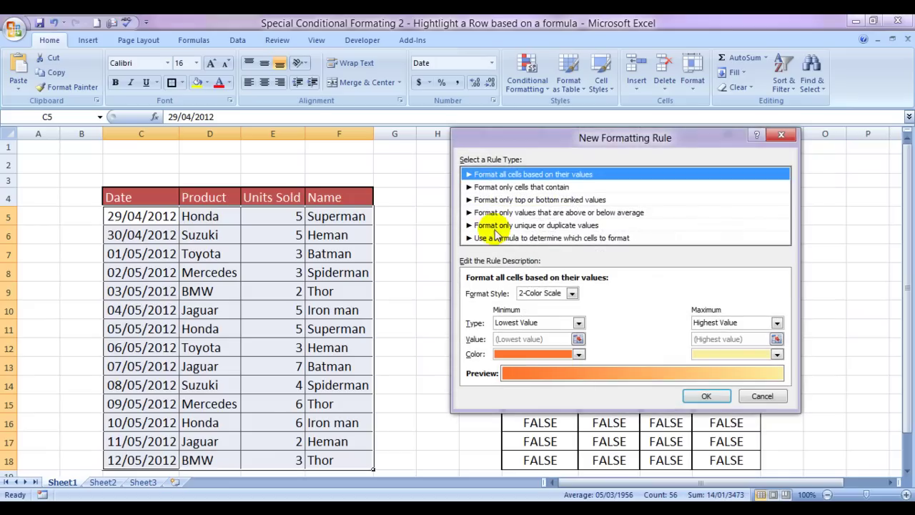
pyautogui.click(491, 240)
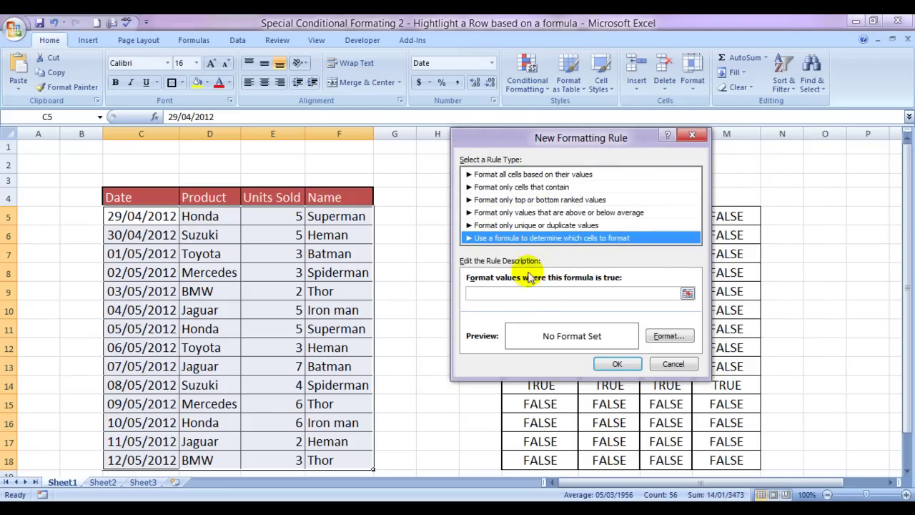
pyautogui.click(499, 293)
pyautogui.write('=$J$2=$C5')
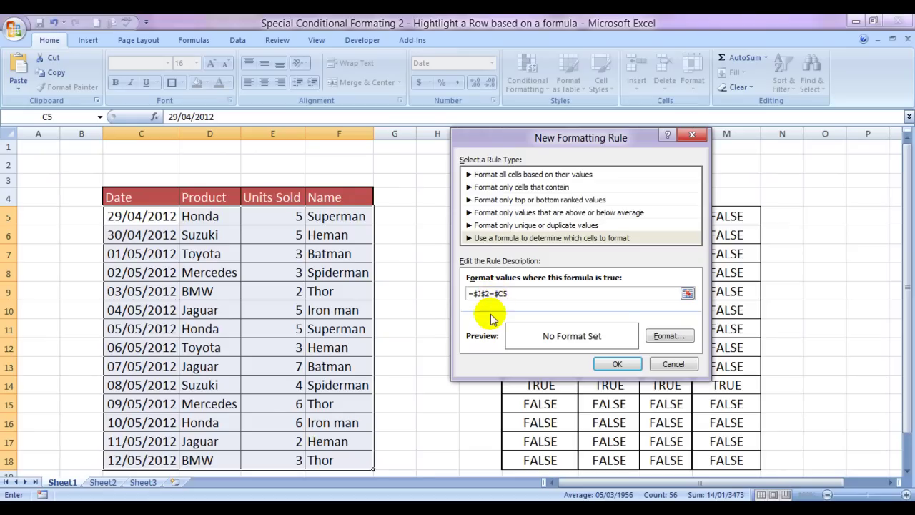
# Step: Give the rule a lavender fill and apply it
pyautogui.click(664, 337)
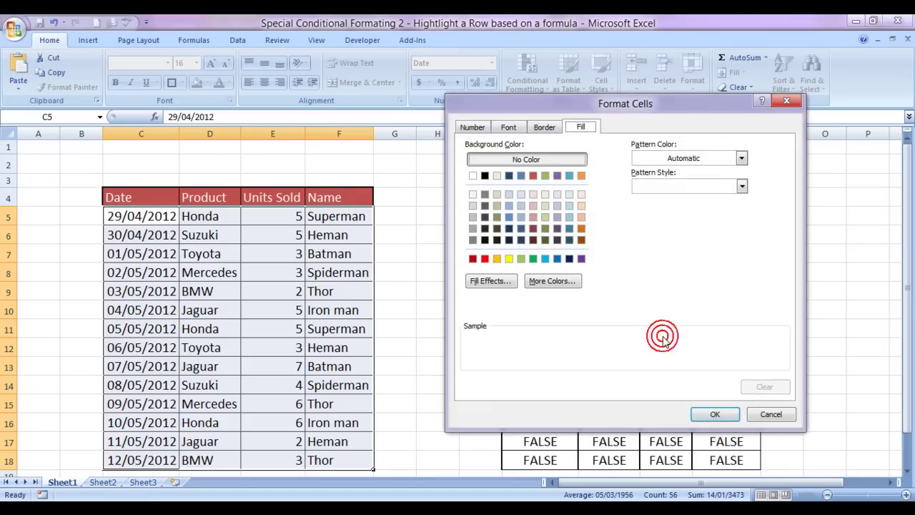
pyautogui.click(557, 206)
pyautogui.click(715, 413)
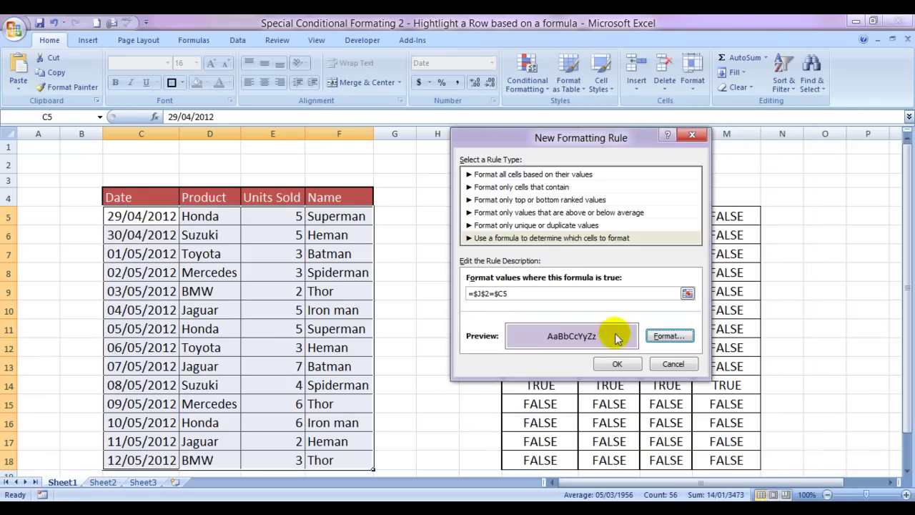
pyautogui.click(617, 364)
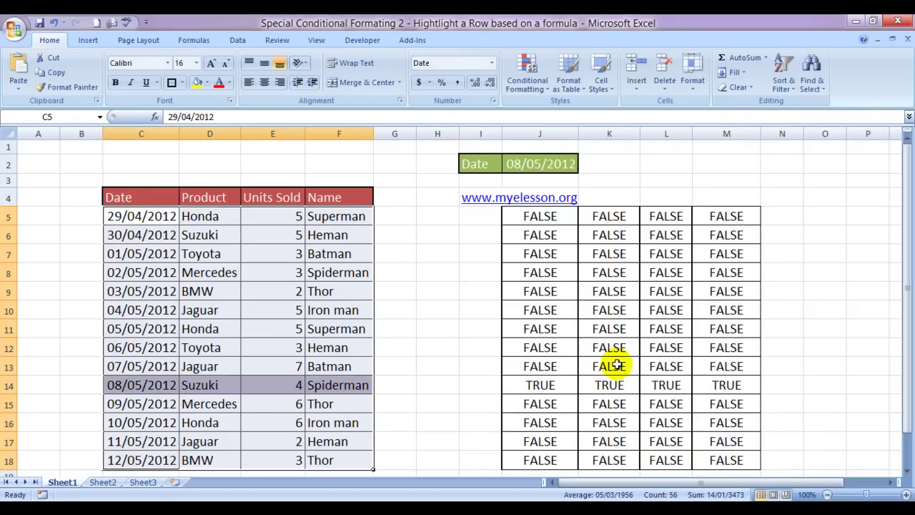
# Step: Switch J2 to 10/05/2012, 12/05/2012, then 02/05/2012, watching the purple highlight move
pyautogui.click(449, 332)
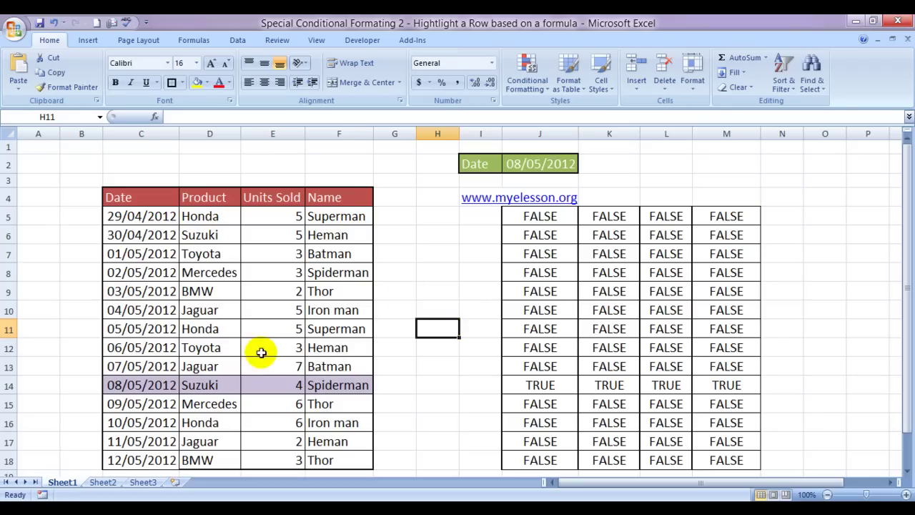
pyautogui.click(563, 173)
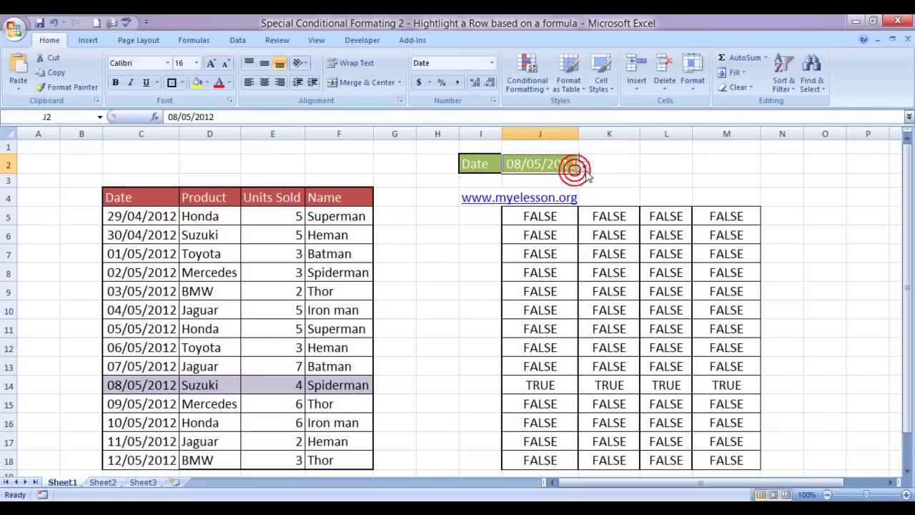
pyautogui.click(583, 167)
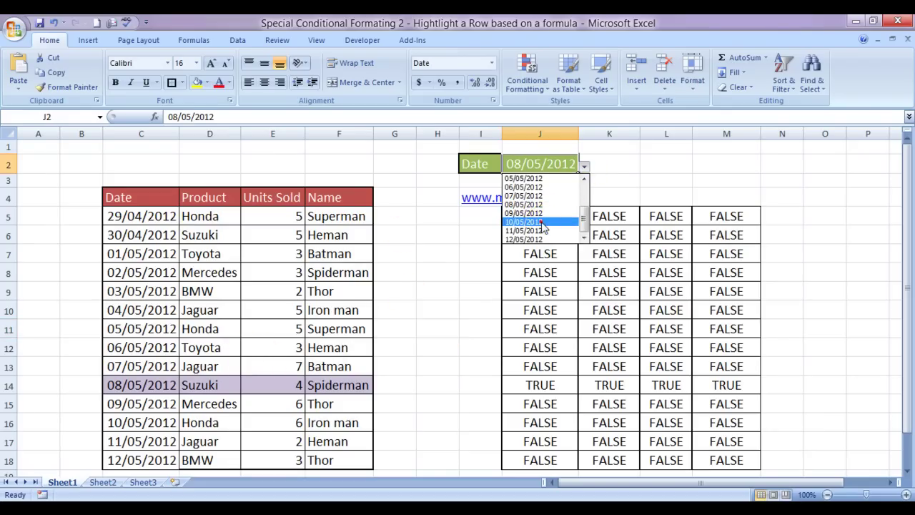
pyautogui.click(541, 223)
pyautogui.click(585, 167)
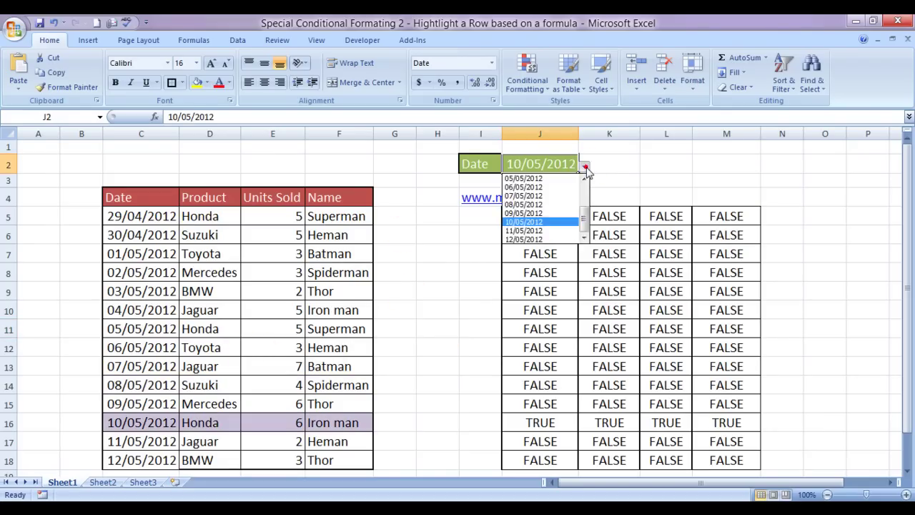
pyautogui.click(540, 238)
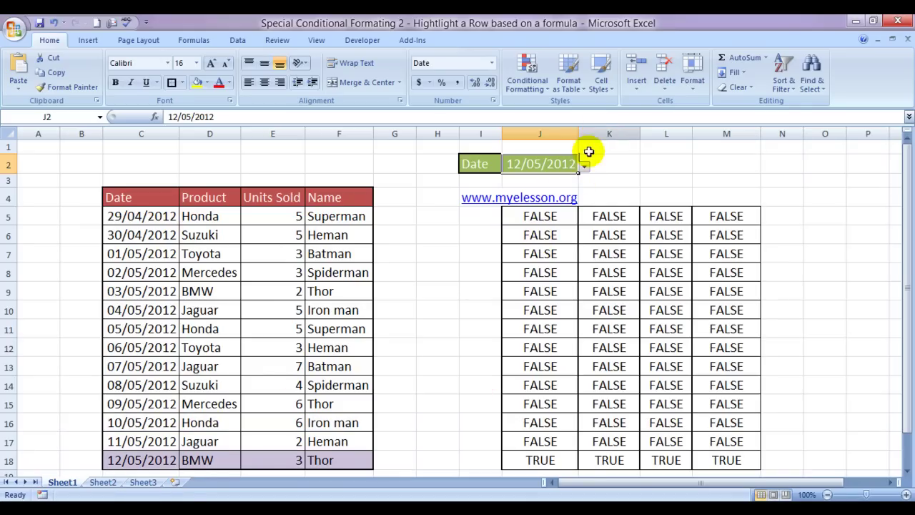
pyautogui.click(585, 166)
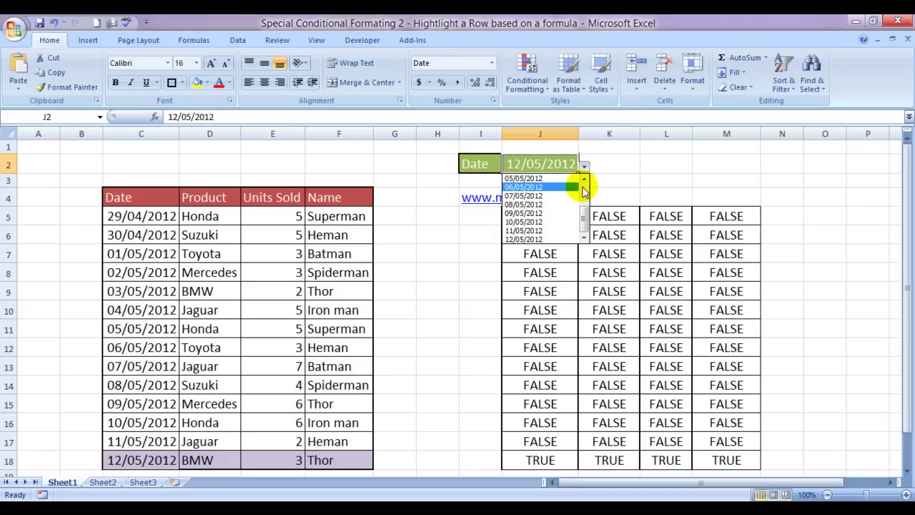
pyautogui.click(582, 187)
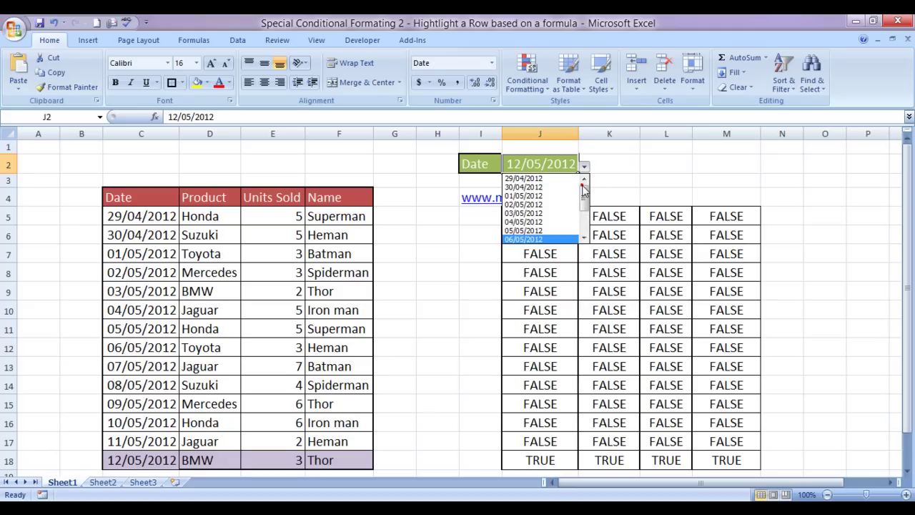
pyautogui.click(529, 205)
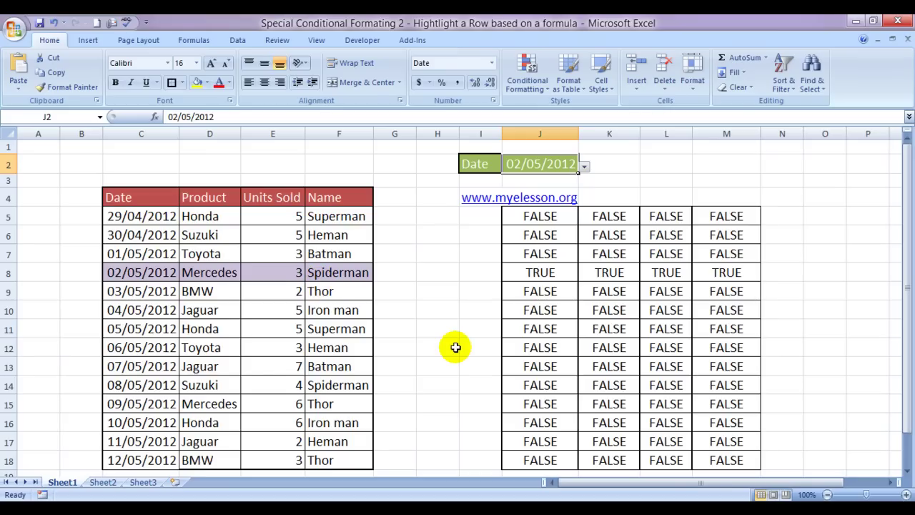
# Step: Undo back to 08/05/2012 without the old highlight, and select the data rows C5:F18
pyautogui.hotkey('ctrl', 'z')
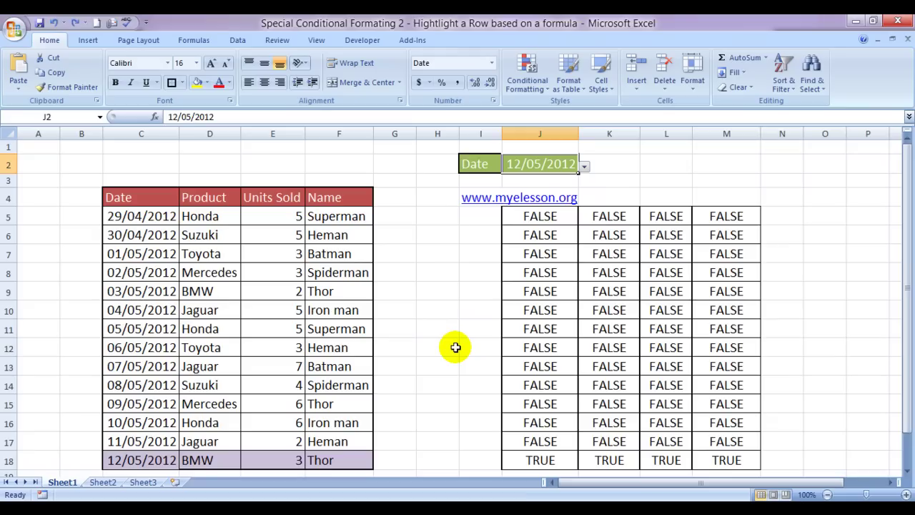
pyautogui.hotkey('ctrl', 'z')
pyautogui.hotkey('ctrl', 'z')
pyautogui.hotkey('ctrl', 'z')
pyautogui.hotkey('ctrl', 'z')
pyautogui.hotkey('ctrl', 'z')
pyautogui.hotkey('ctrl', 'z')
pyautogui.hotkey('ctrl', 'z')
pyautogui.hotkey('ctrl', 'z')
pyautogui.hotkey('shift', 'Right')
pyautogui.hotkey('shift', 'Down')
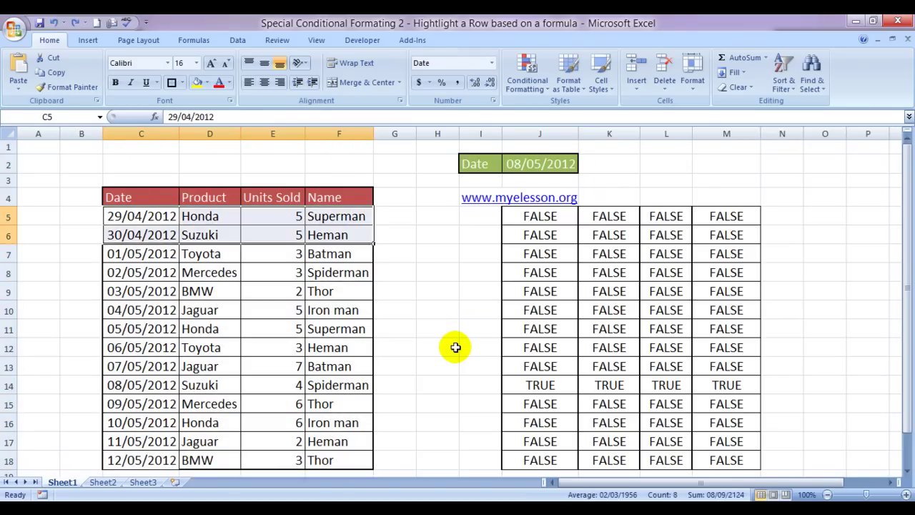
pyautogui.hotkey('ctrl', 'shift', 'Down')
pyautogui.hotkey('ctrl', 'shift', 'Up')
pyautogui.press('Up')
pyautogui.press('Down')
pyautogui.hotkey('shift', 'Down')
pyautogui.hotkey('shift', 'Right')
pyautogui.hotkey('shift', 'Right')
pyautogui.hotkey('shift', 'Right')
pyautogui.hotkey('shift', 'Down')
pyautogui.hotkey('shift', 'Down')
pyautogui.hotkey('shift', 'Down')
pyautogui.hotkey('shift', 'Down')
pyautogui.hotkey('shift', 'Down')
pyautogui.hotkey('shift', 'Down')
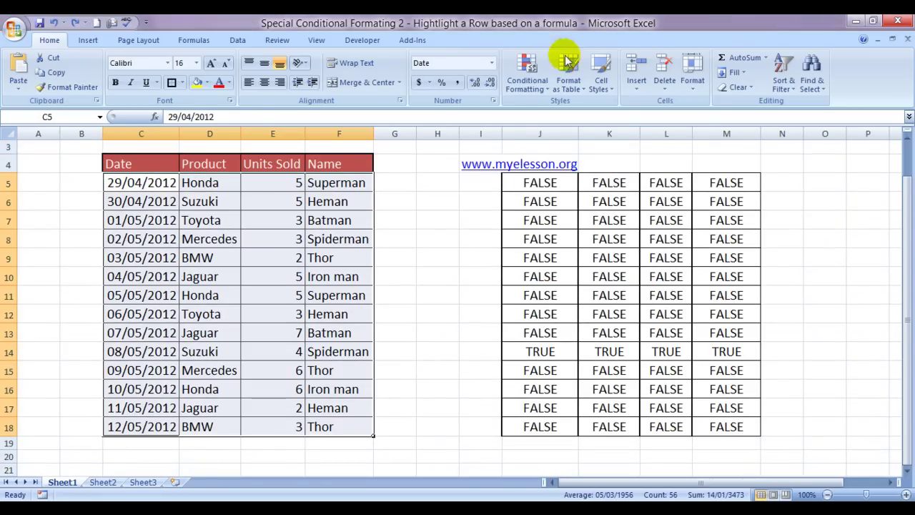
pyautogui.hotkey('alt', 'o')
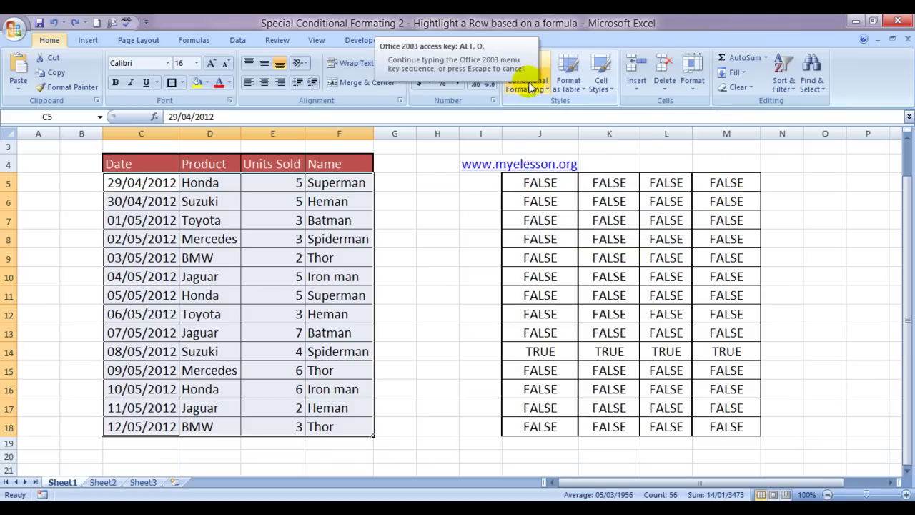
# Step: Start a new 'Use a formula' rule from the Conditional Formatting Rules Manager
pyautogui.press('d')
pyautogui.click(404, 203)
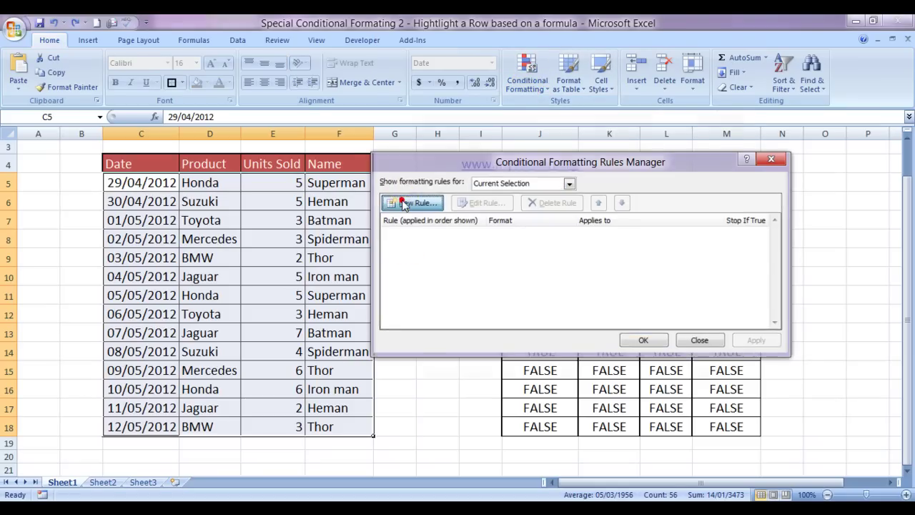
pyautogui.click(473, 222)
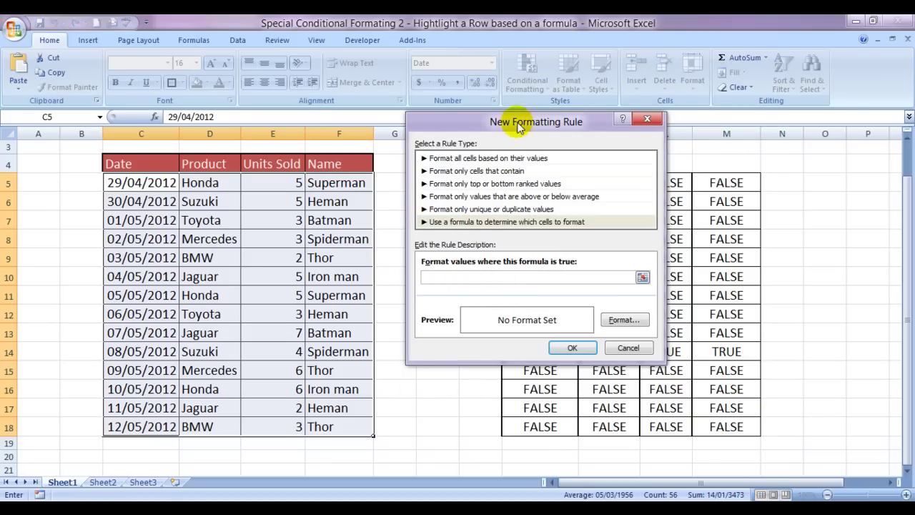
pyautogui.moveTo(517, 123); pyautogui.dragTo(520, 203)
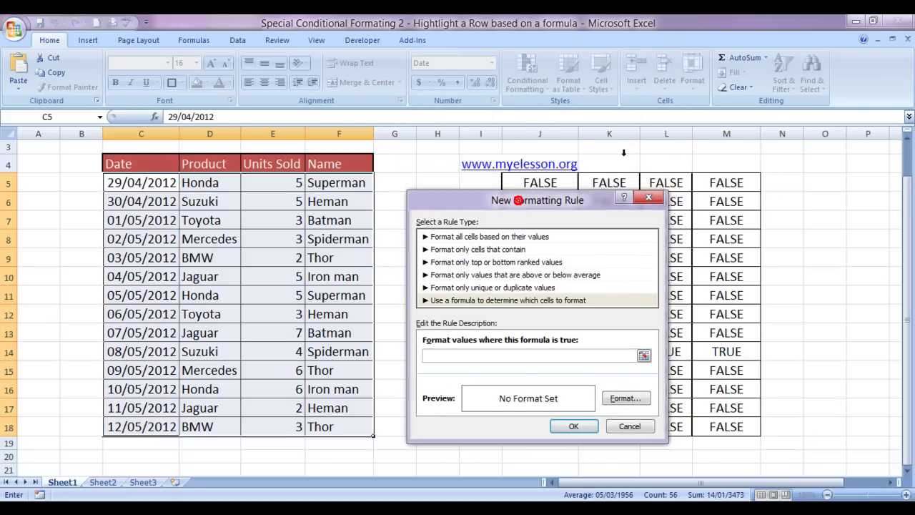
pyautogui.moveTo(906, 180); pyautogui.dragTo(906, 162)
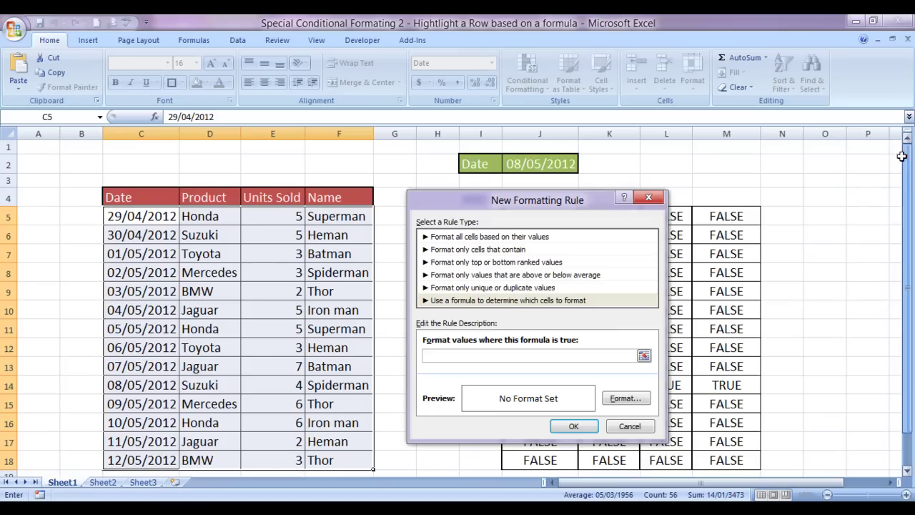
# Step: Build the rule formula =$J$2=$C5, keeping the row reference relative
pyautogui.click(519, 350)
pyautogui.write('=')
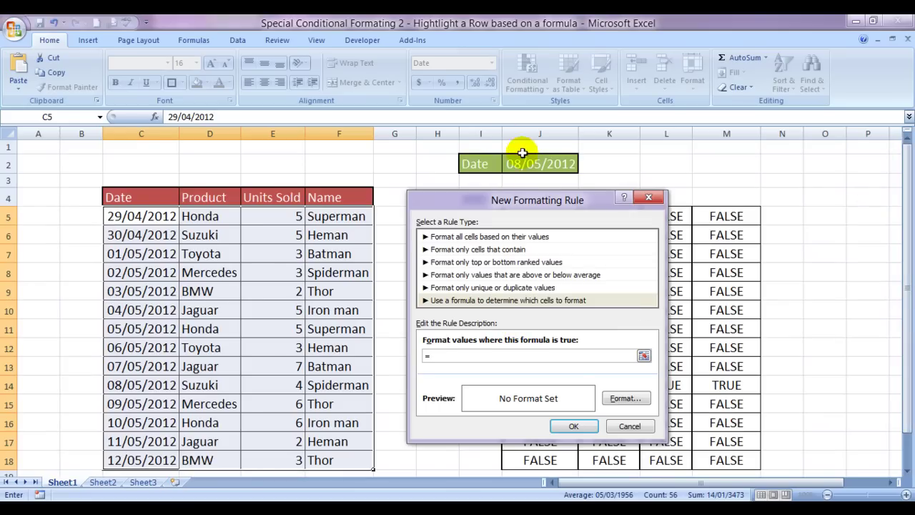
pyautogui.click(522, 164)
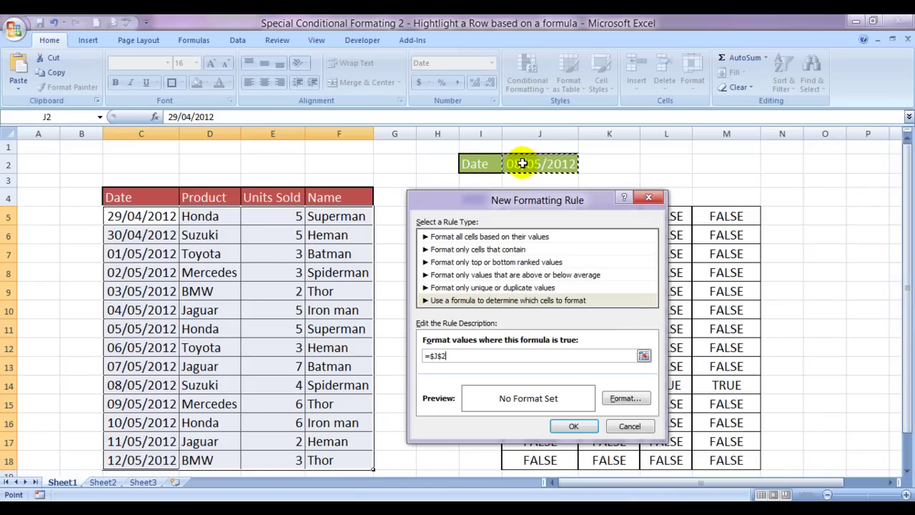
pyautogui.click(141, 218)
pyautogui.click(142, 220)
pyautogui.click(521, 164)
pyautogui.write('=')
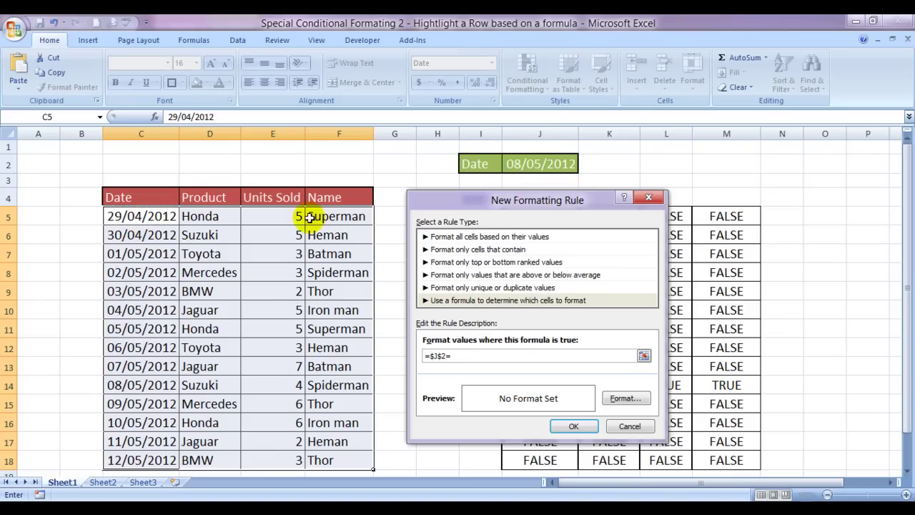
pyautogui.click(157, 211)
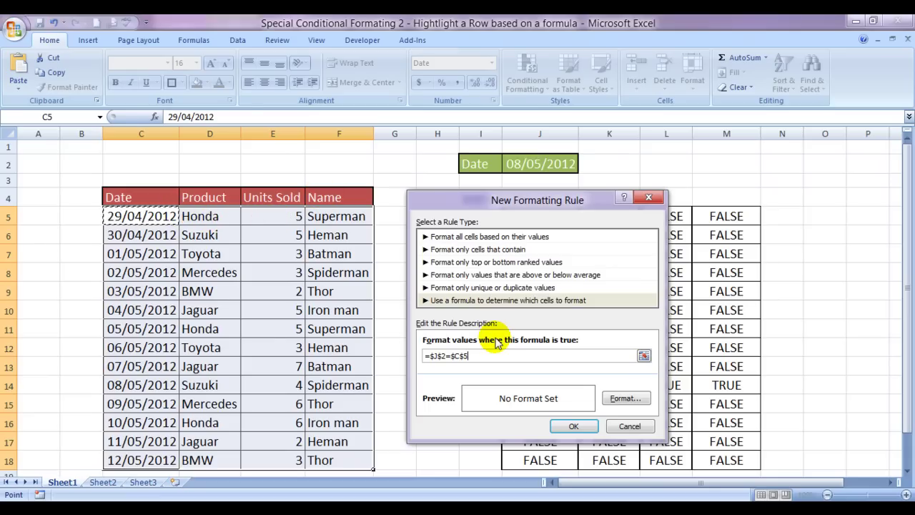
pyautogui.press('F4')
pyautogui.press('F4')
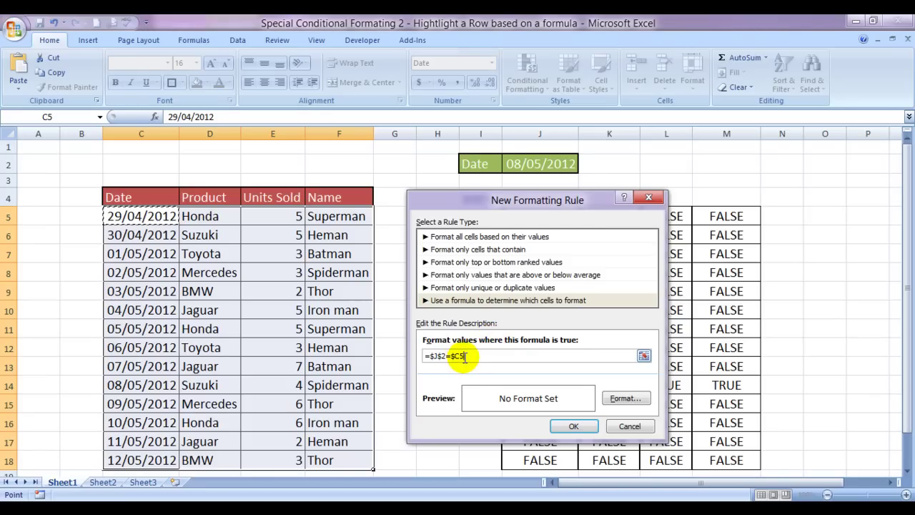
# Step: Give the rule a light purple fill and confirm all three dialogs
pyautogui.click(625, 398)
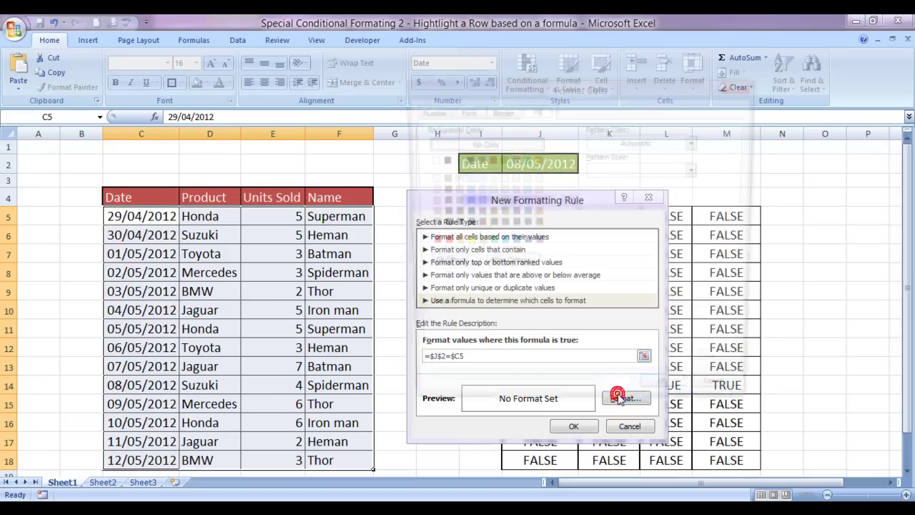
pyautogui.click(512, 190)
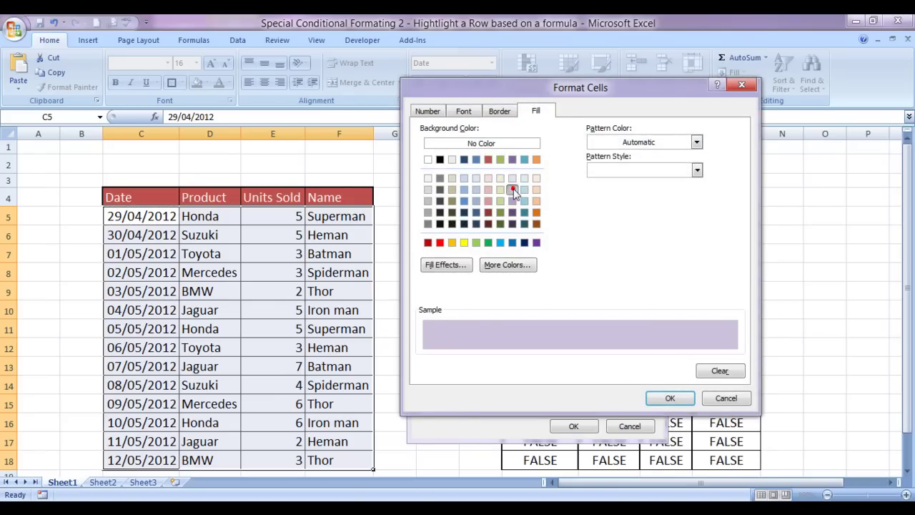
pyautogui.click(672, 396)
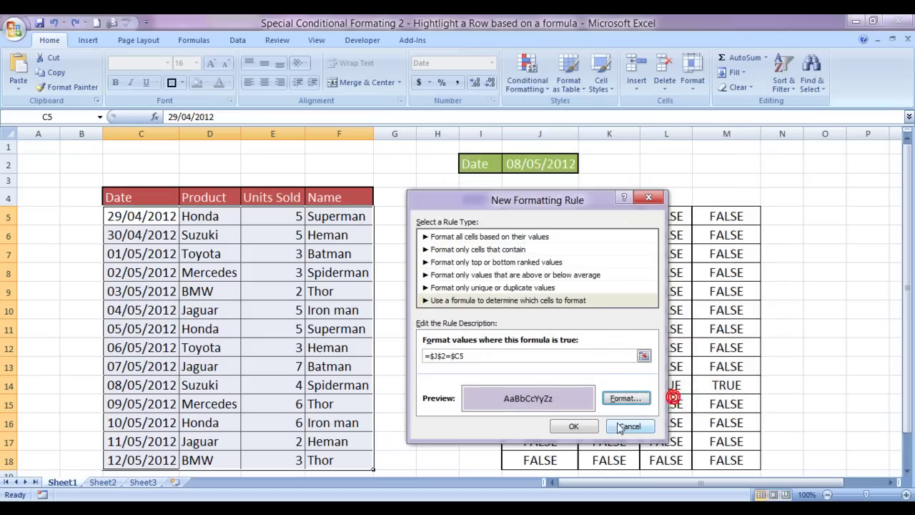
pyautogui.click(575, 426)
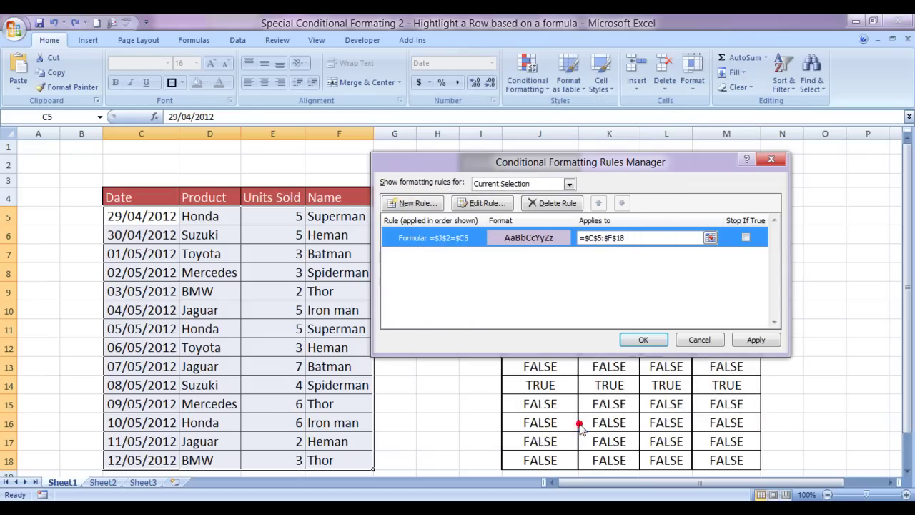
pyautogui.click(643, 339)
# Step: Move to the lavender 08/05/2012 Suzuki row to check the highlight
pyautogui.click(473, 403)
pyautogui.press('Left')
pyautogui.press('Left')
pyautogui.press('Left')
pyautogui.press('Left')
pyautogui.press('Left')
pyautogui.press('Left')
pyautogui.press('Up')
pyautogui.press('Right')
pyautogui.press('Right')
pyautogui.press('Right')
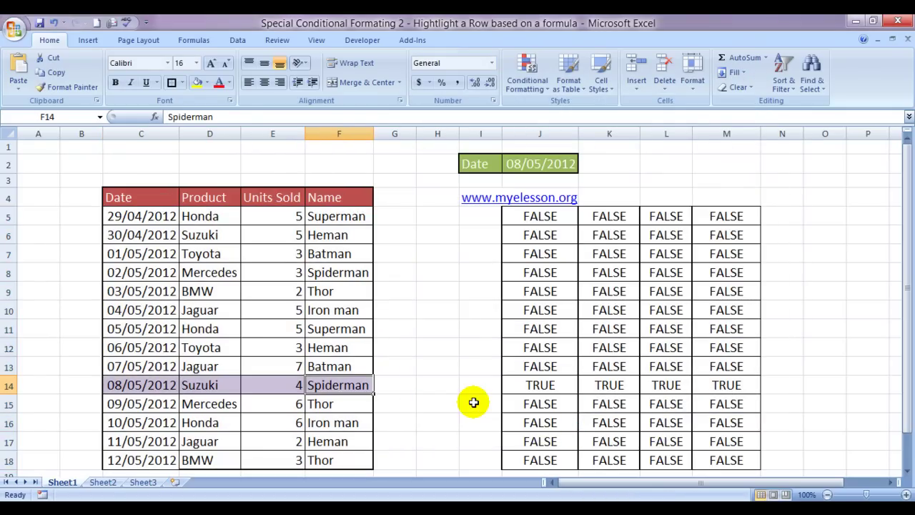